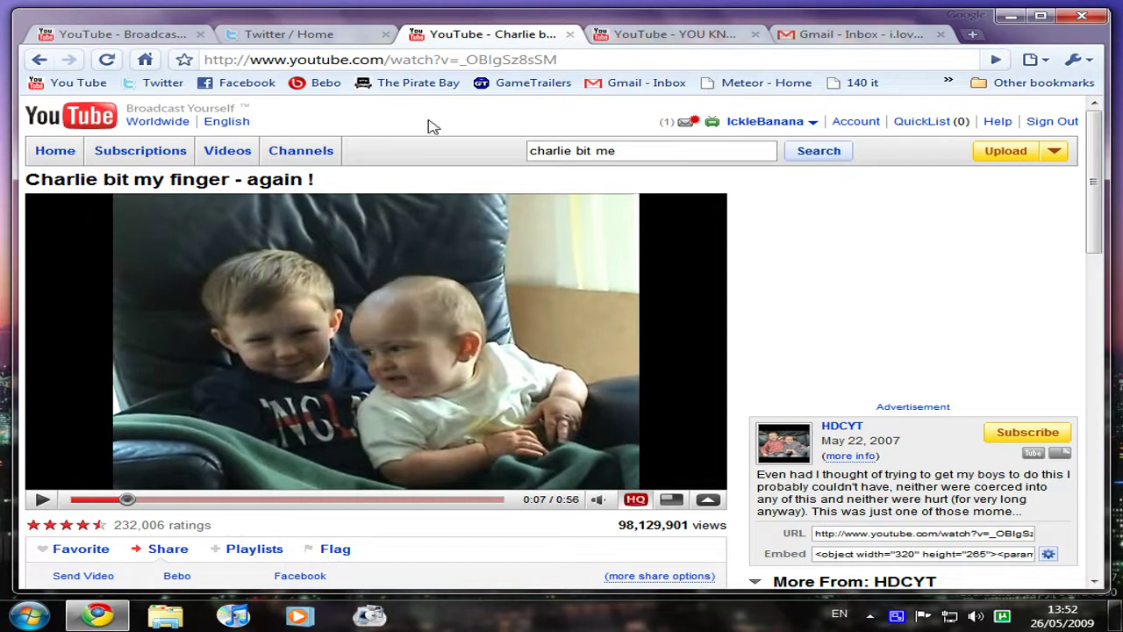
Switch Chrome to the 'YOU KNOW YOU WANT IT!!!' YouTube tab to show the HD video.
left_click(653, 35)
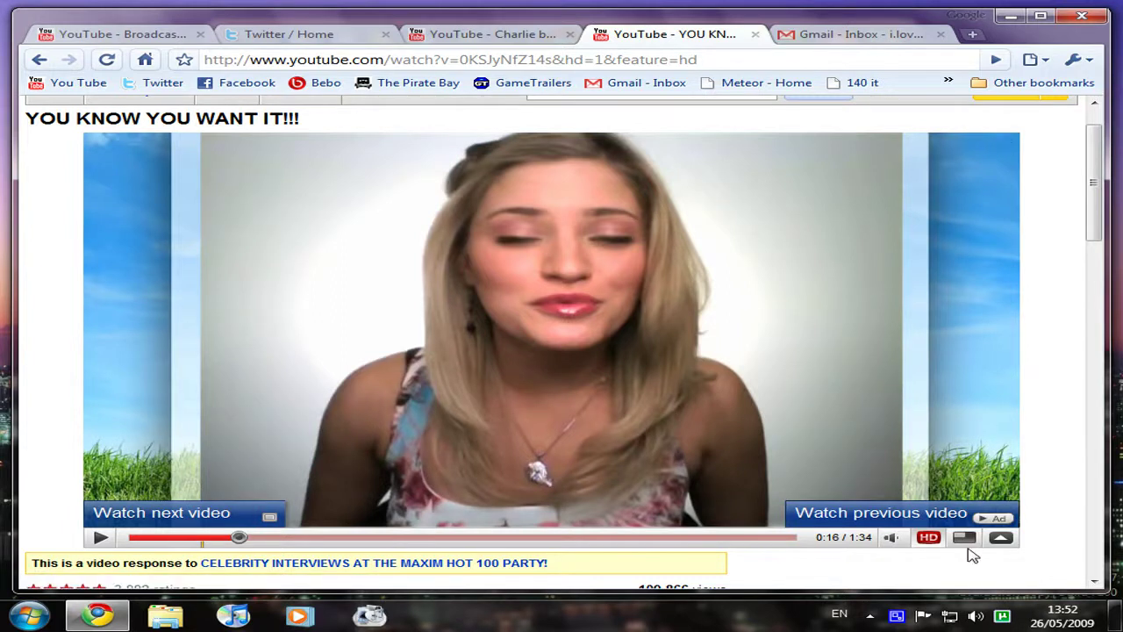
Pause the widescreen video at 0:17, compare it with the 4:3 Charlie tab, then minimise Chrome.
left_click(101, 538)
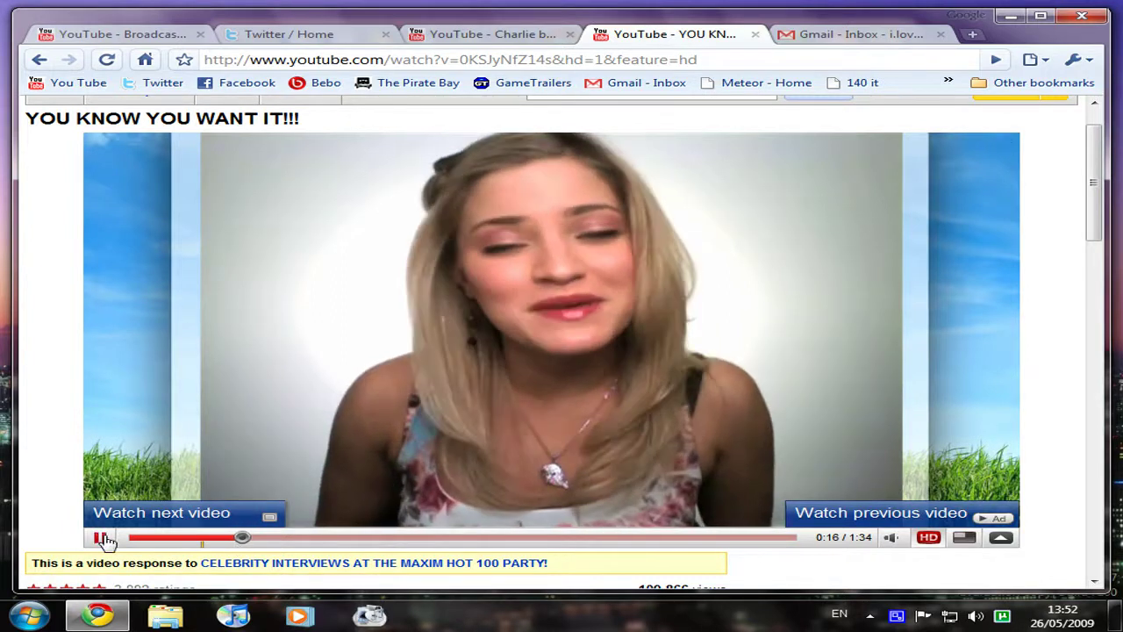
left_click(102, 538)
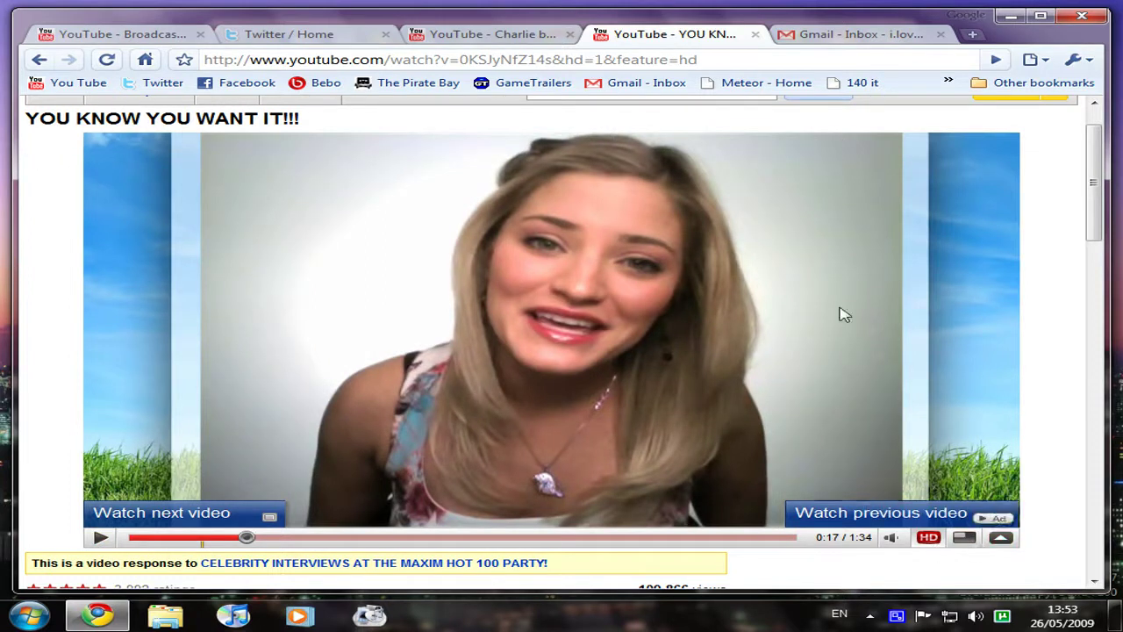
left_click(525, 37)
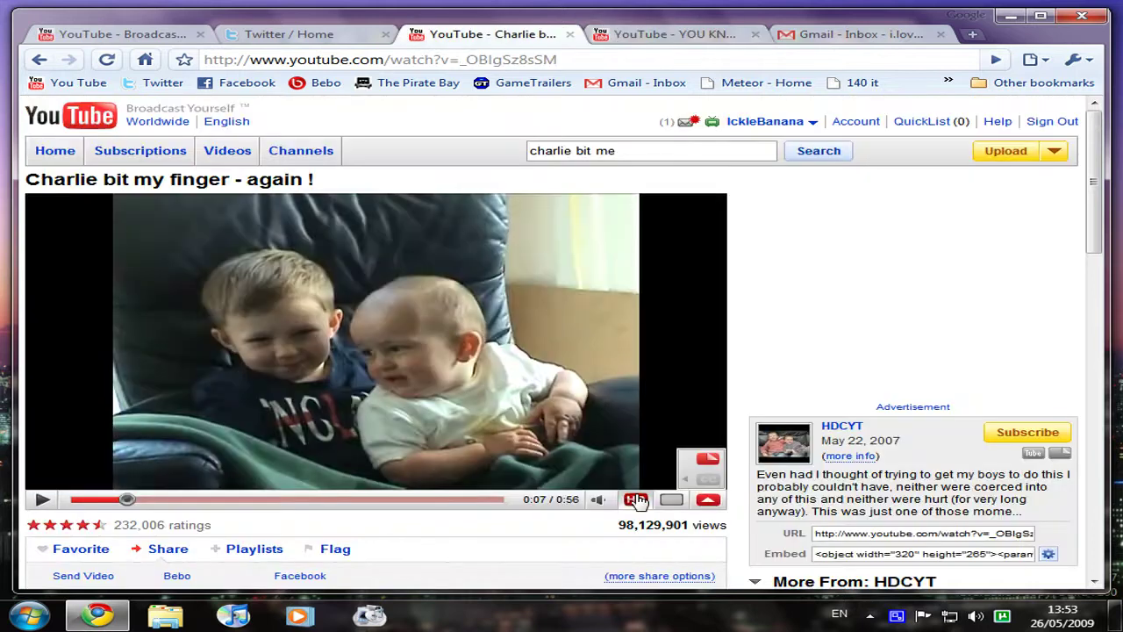
left_click(621, 39)
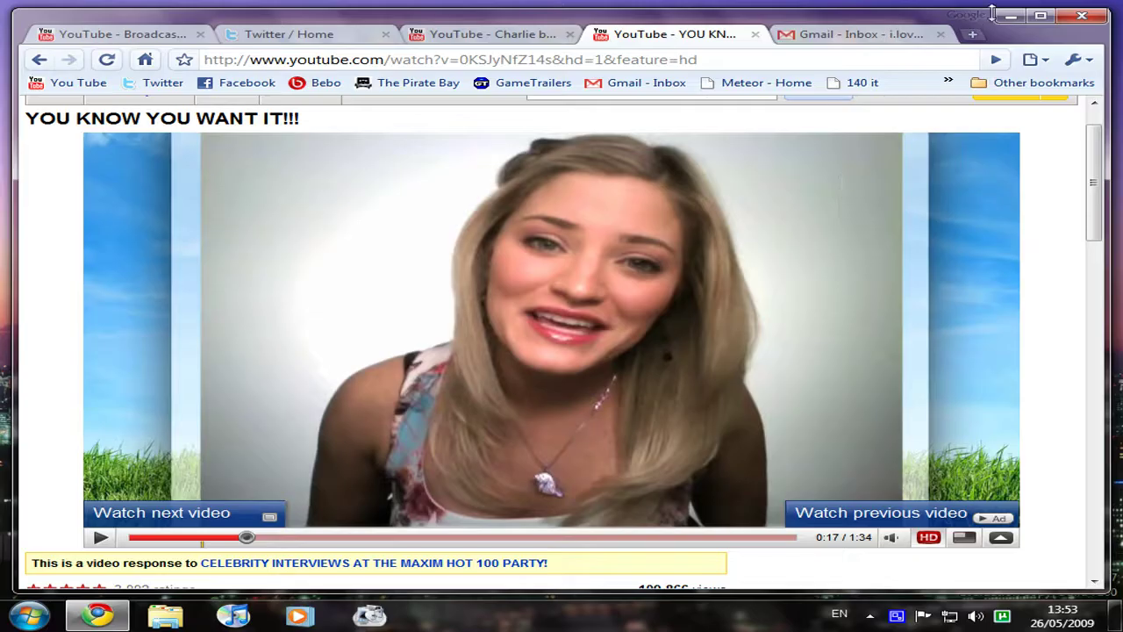
left_click(1011, 17)
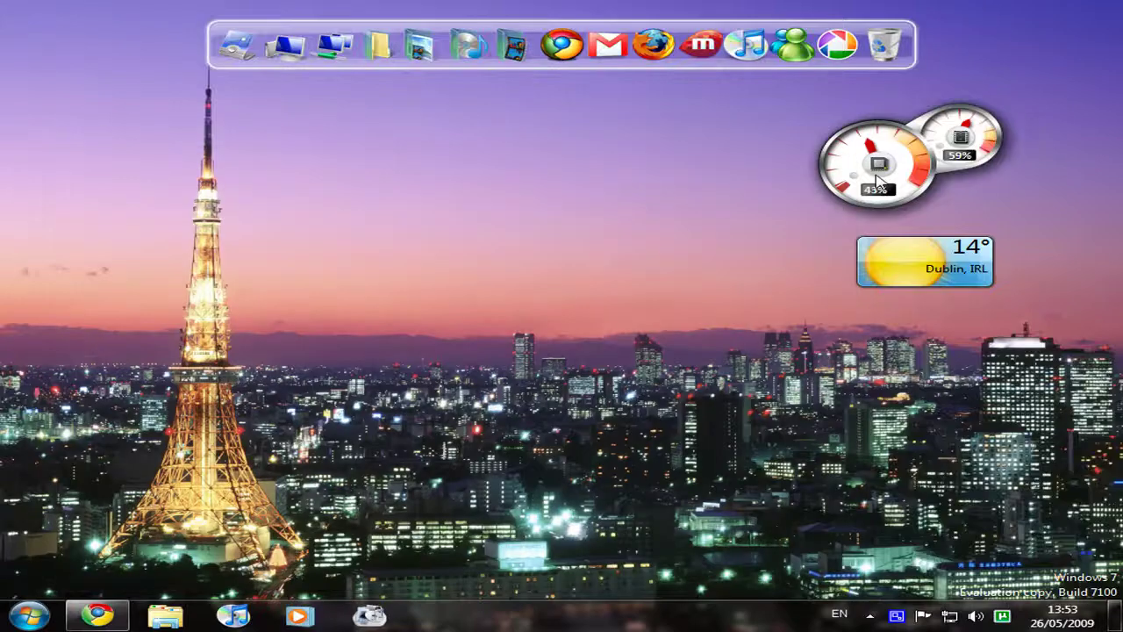
Launch CamStudio from the Start menu and nudge its window slightly up and left.
left_click(895, 618)
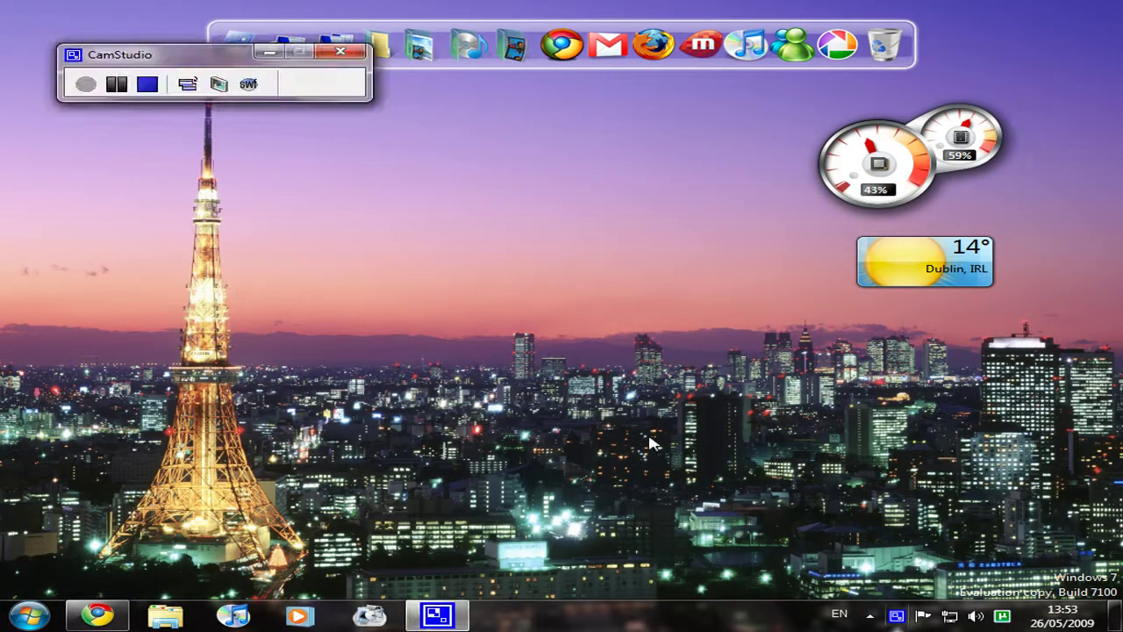
key("F8")
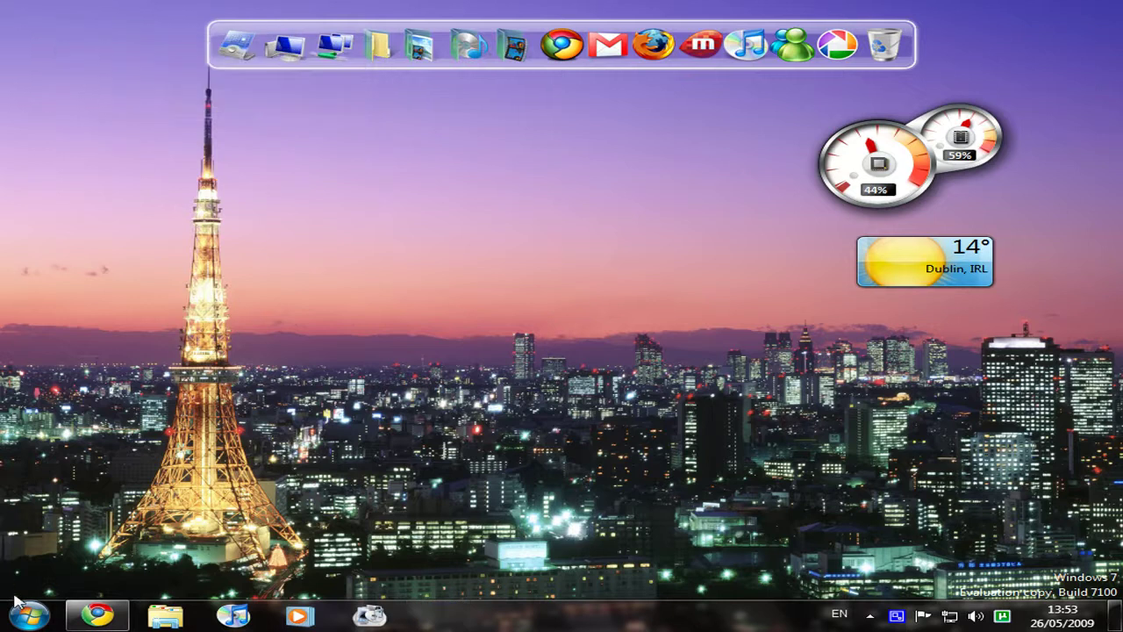
left_click(29, 616)
left_click(61, 298)
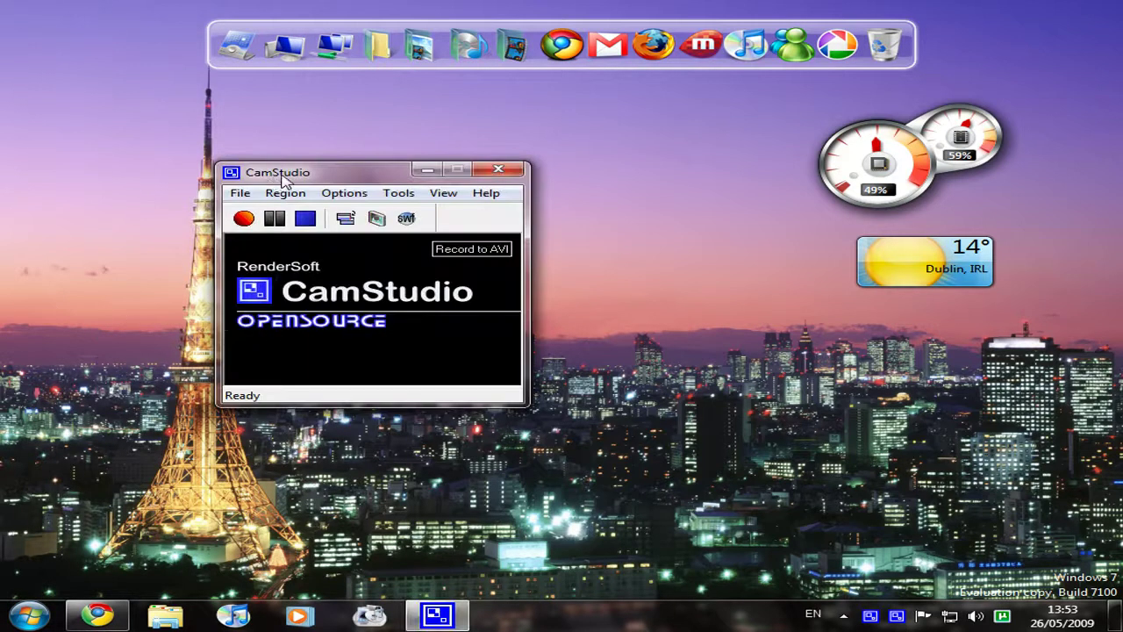
left_click_drag(269, 169, 223, 148)
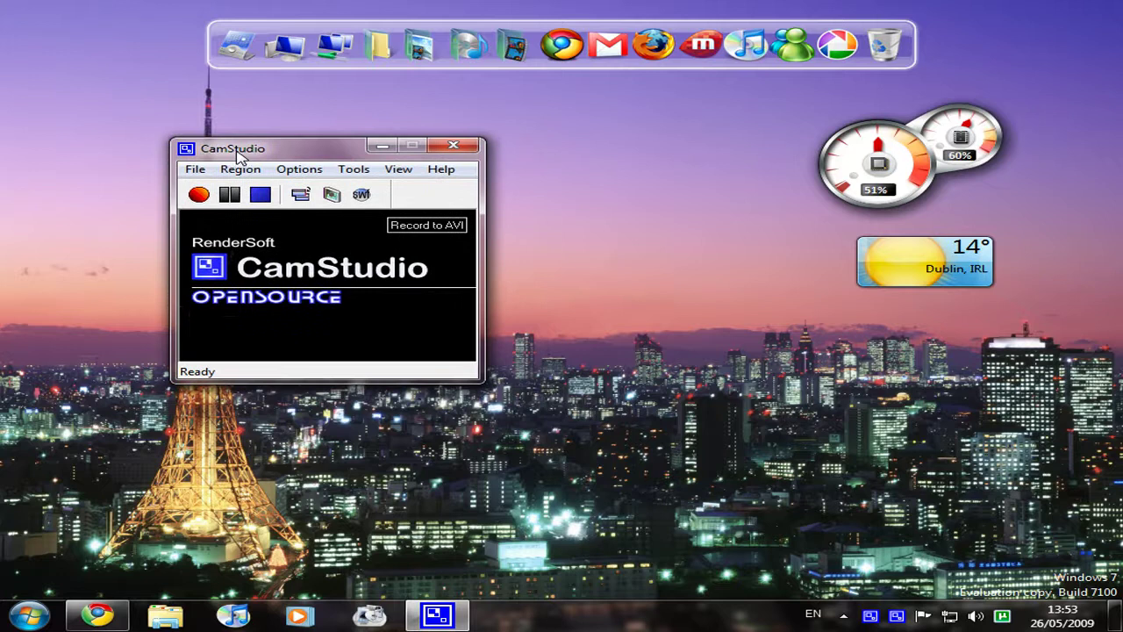
Record a short screen capture, save it as test on the desktop, and close CamStudio.
left_click(201, 195)
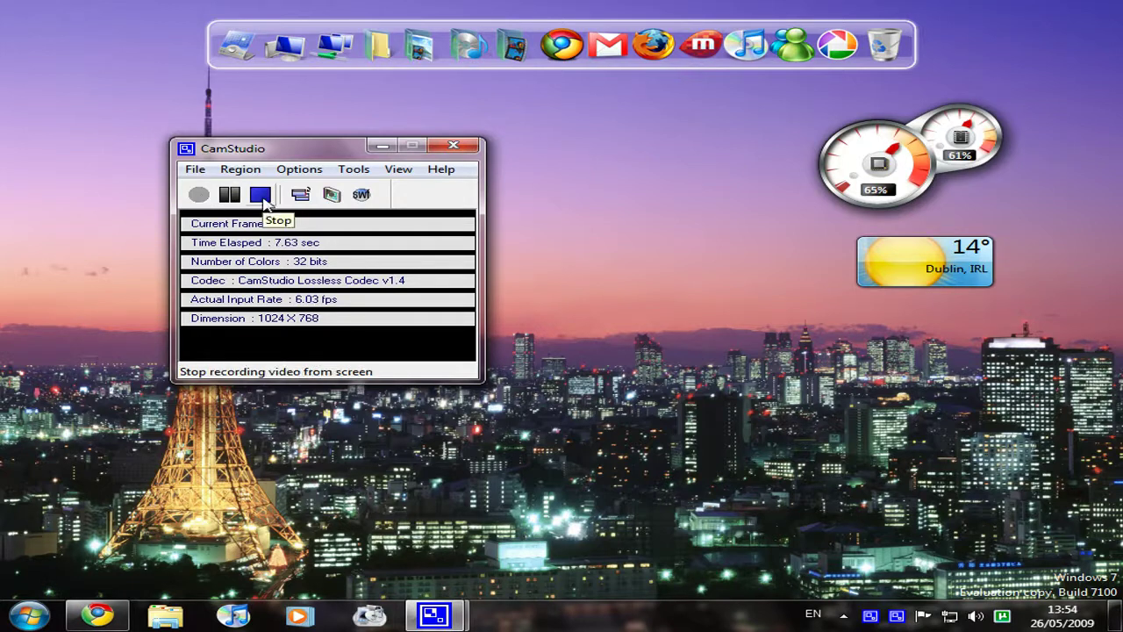
left_click(263, 201)
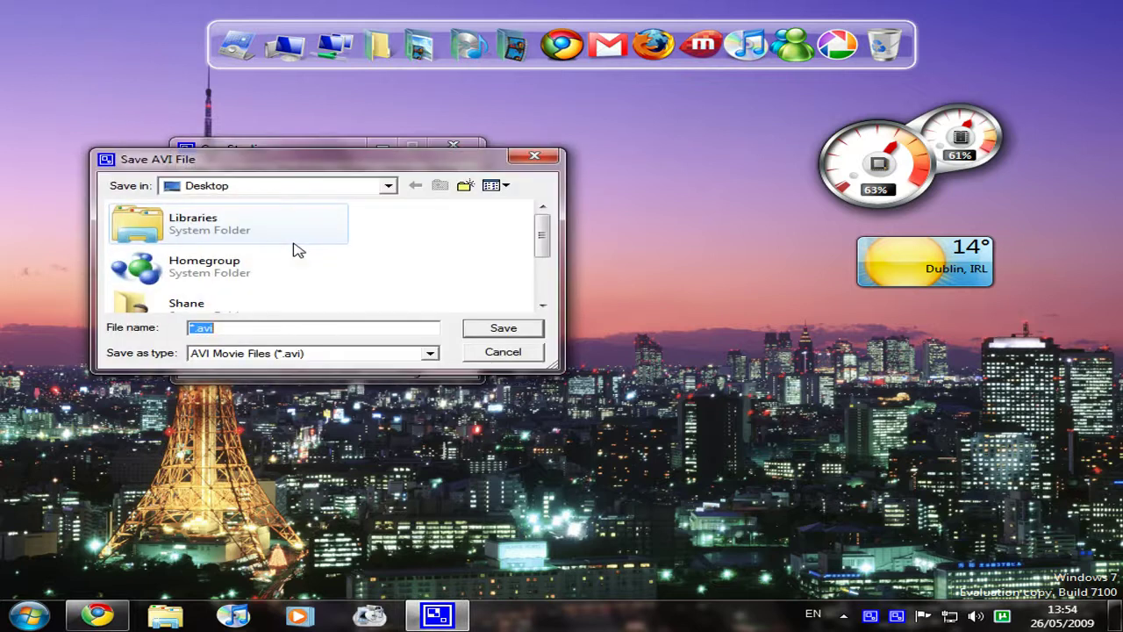
type("test")
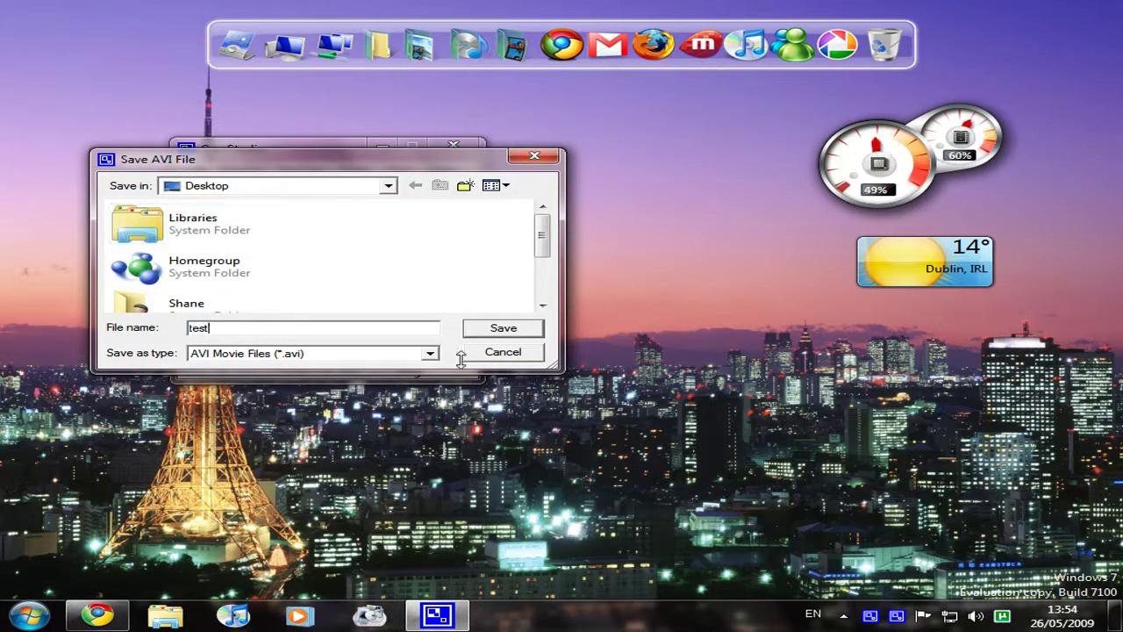
left_click(483, 327)
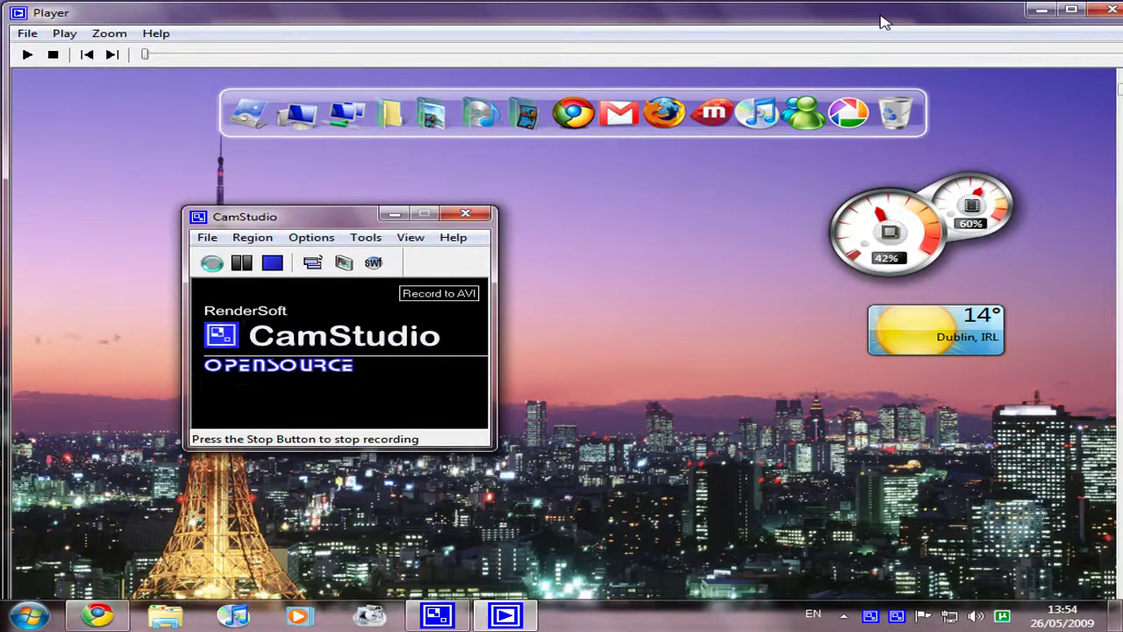
left_click(1112, 9)
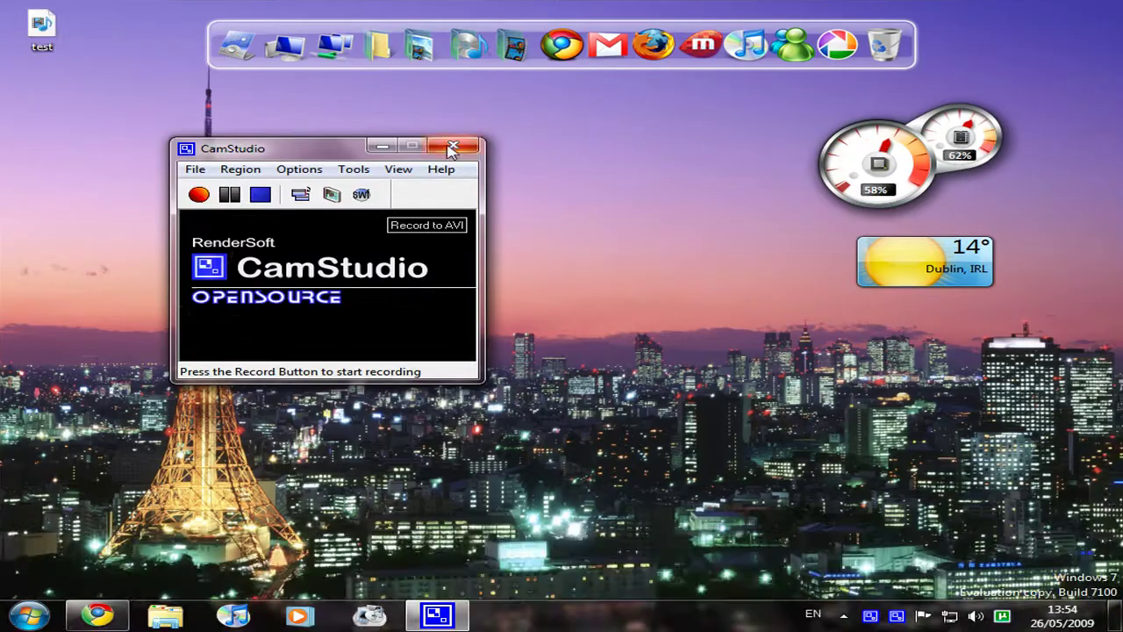
left_click(452, 147)
left_click_drag(42, 26, 254, 180)
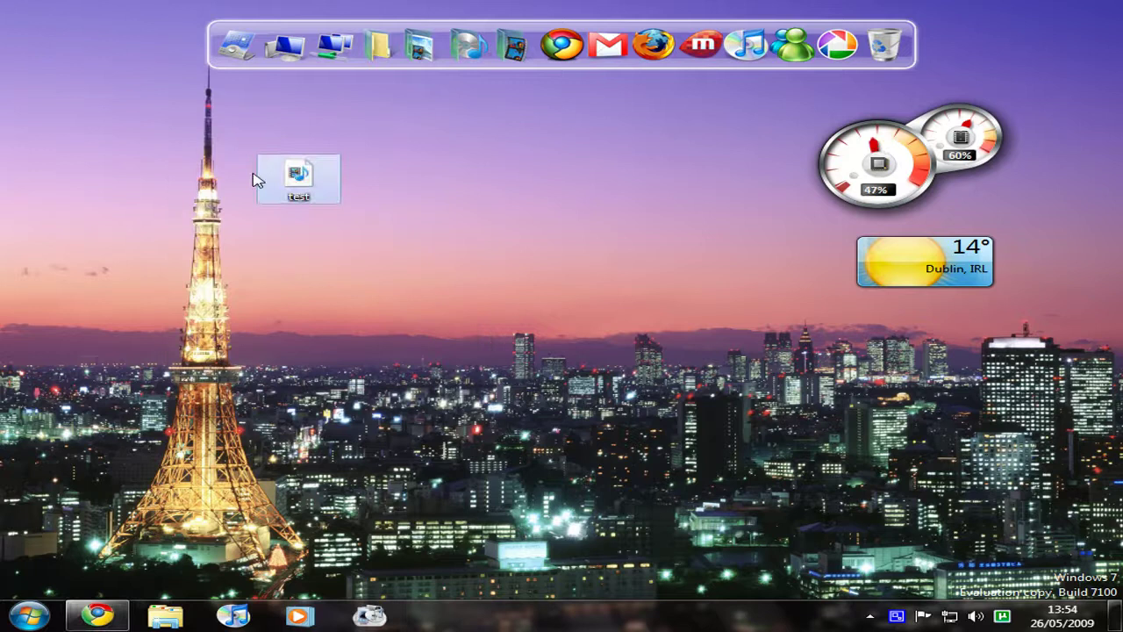
left_click_drag(417, 262, 268, 164)
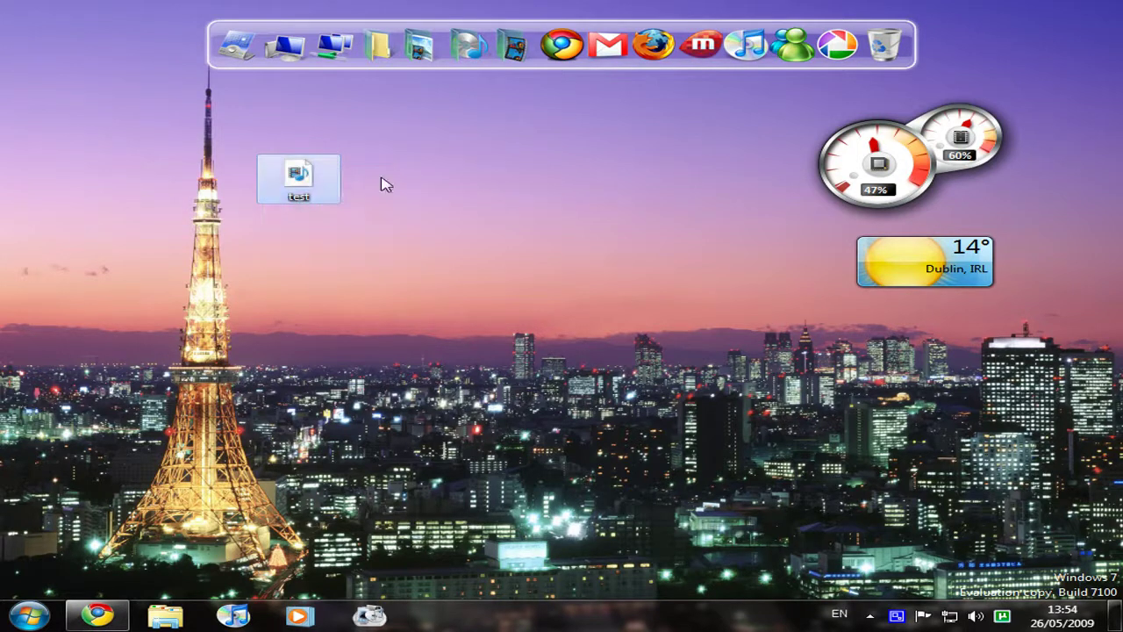
left_click(419, 250)
mouse_move(285, 175)
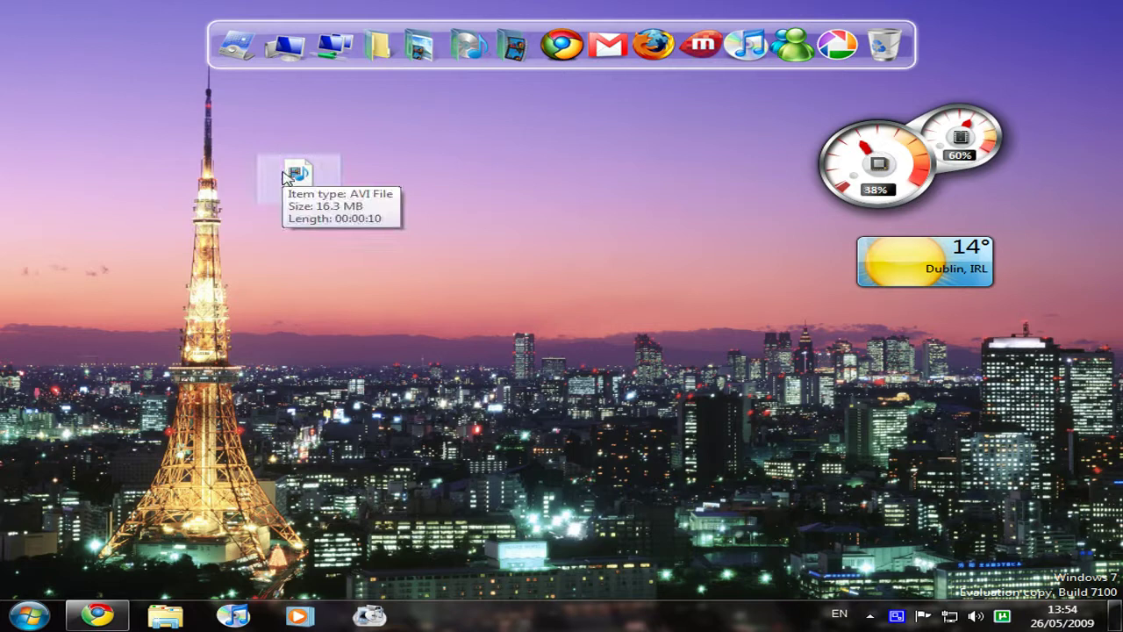
left_click(165, 616)
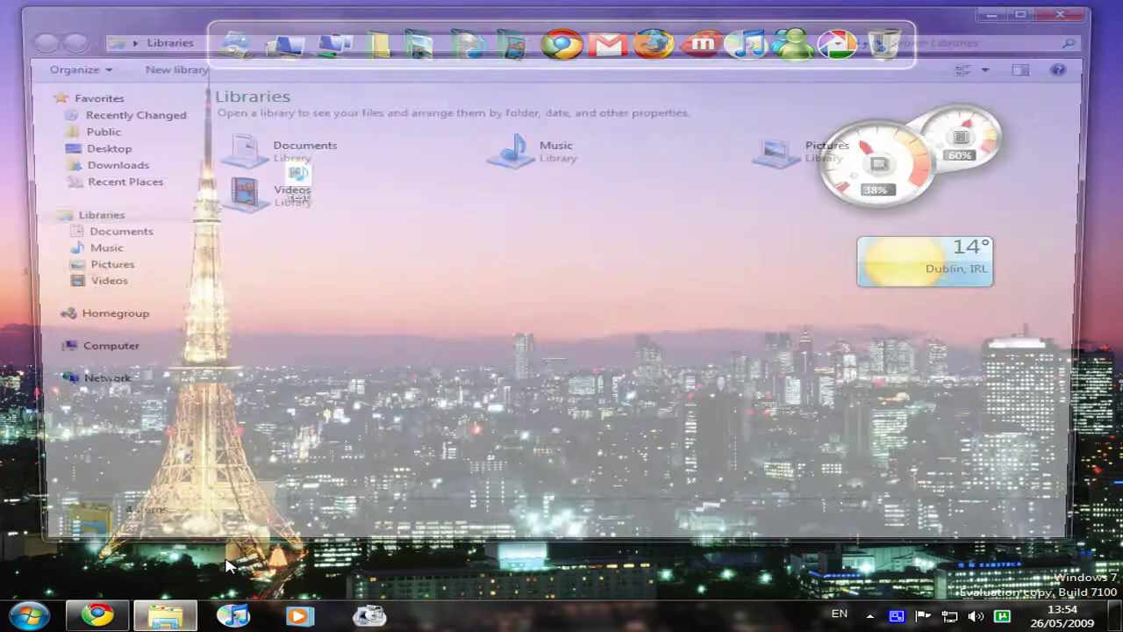
left_click(88, 146)
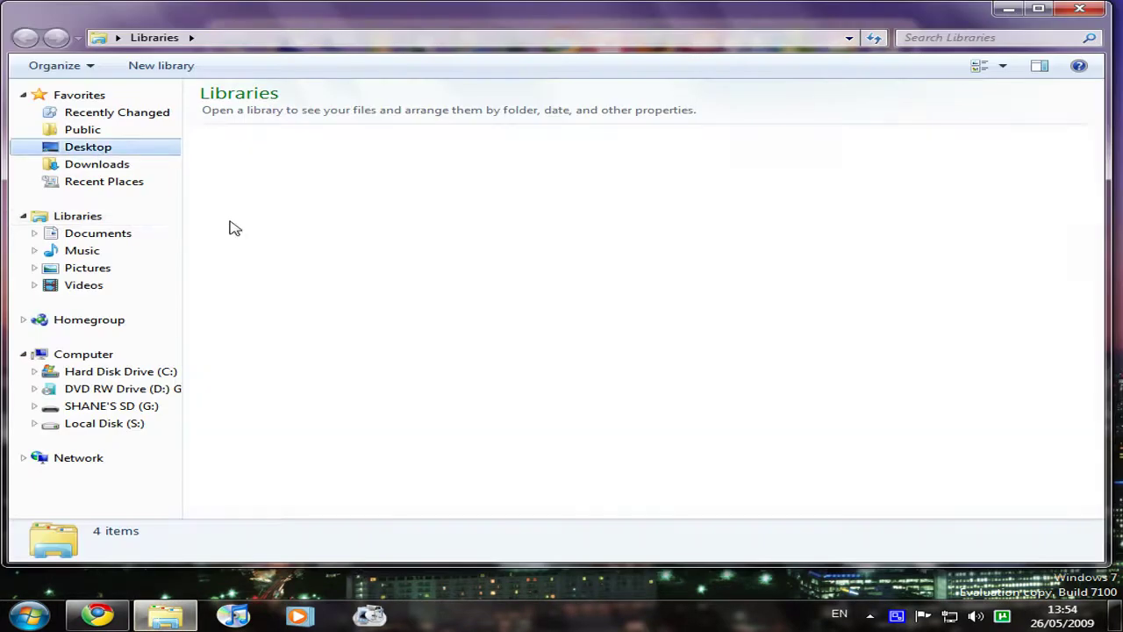
left_click(540, 195)
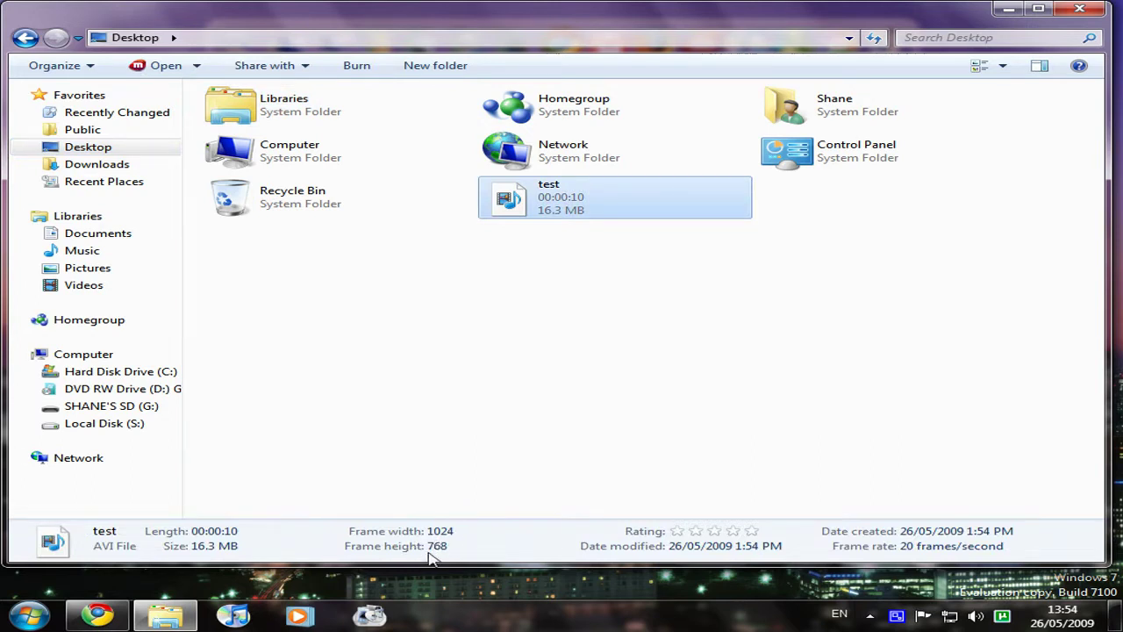
left_click(1080, 9)
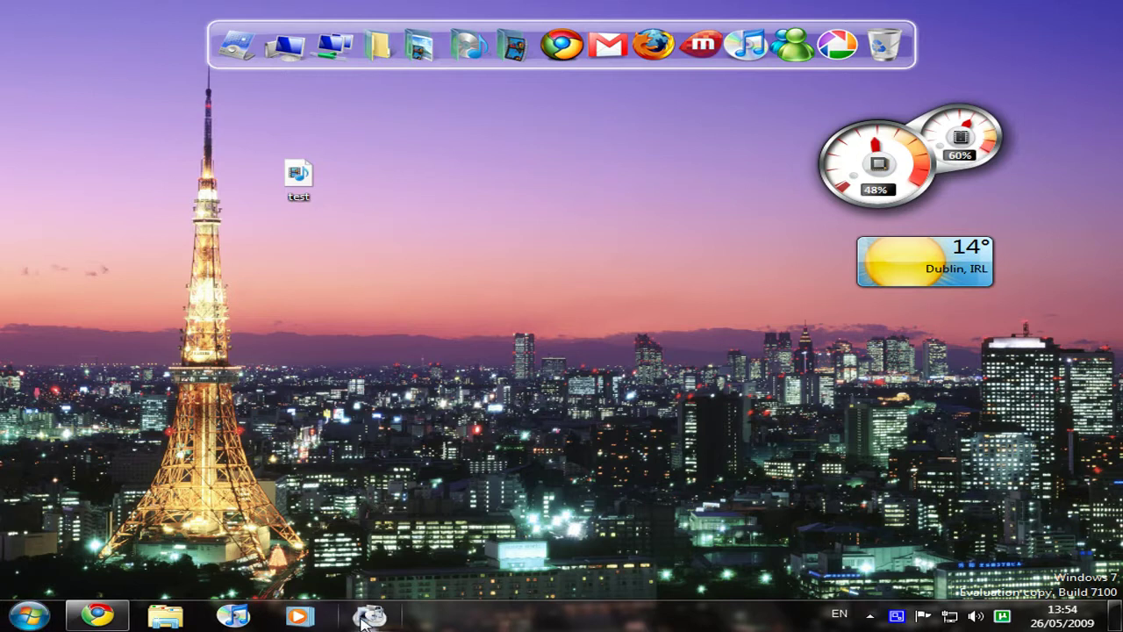
Open test.avi in Windows Media Player and close the player after it plays.
right_click(309, 174)
left_click(276, 205)
right_click(293, 186)
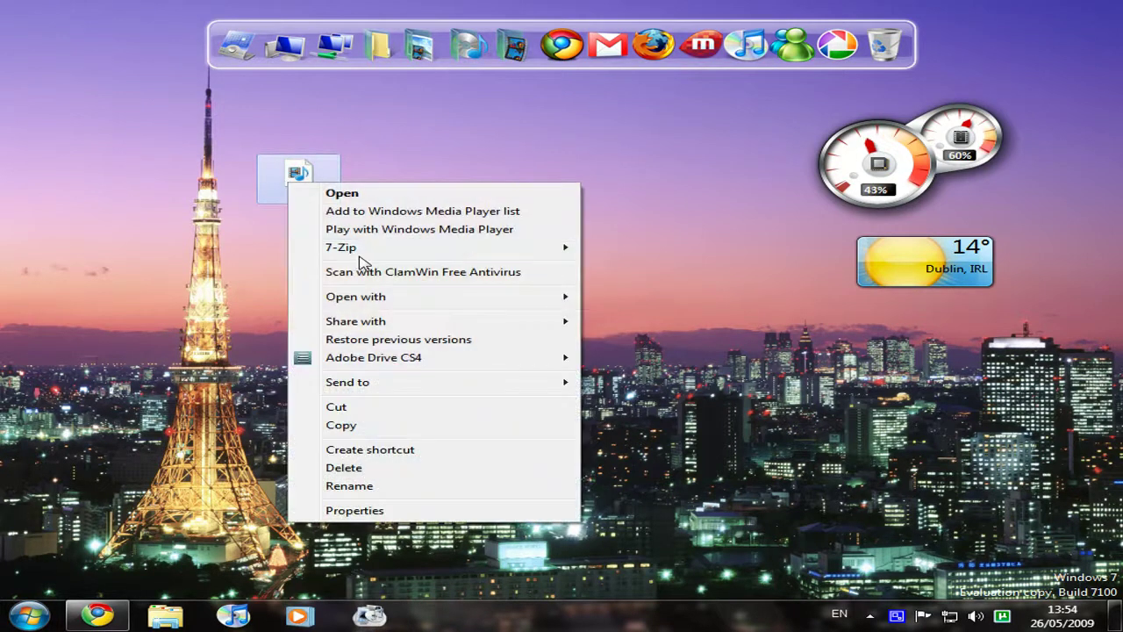
mouse_move(521, 296)
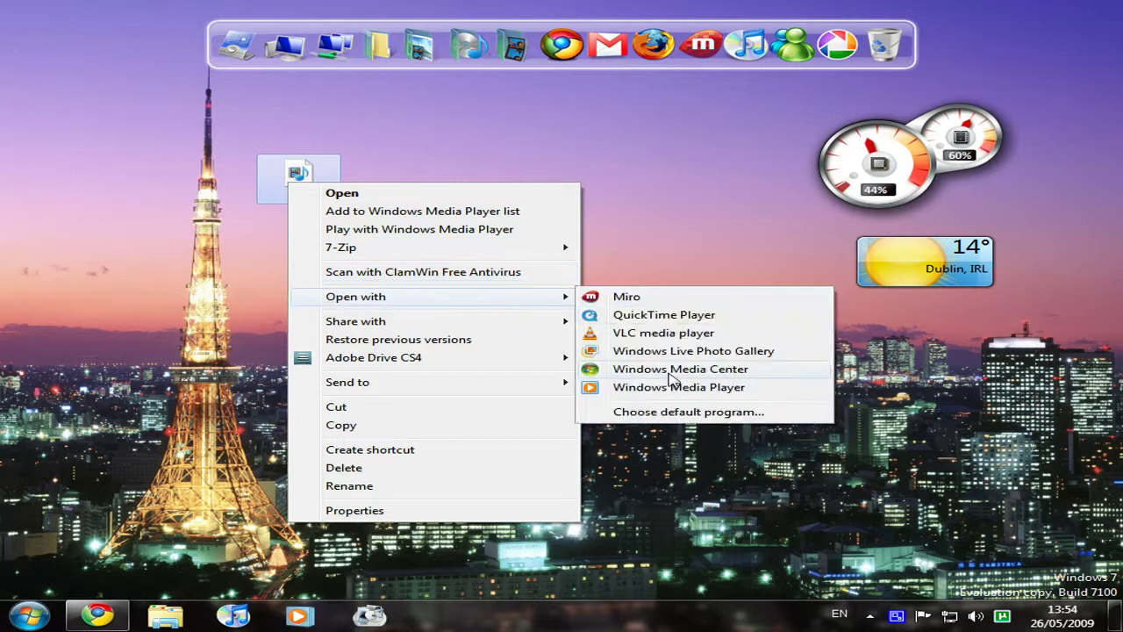
left_click(672, 386)
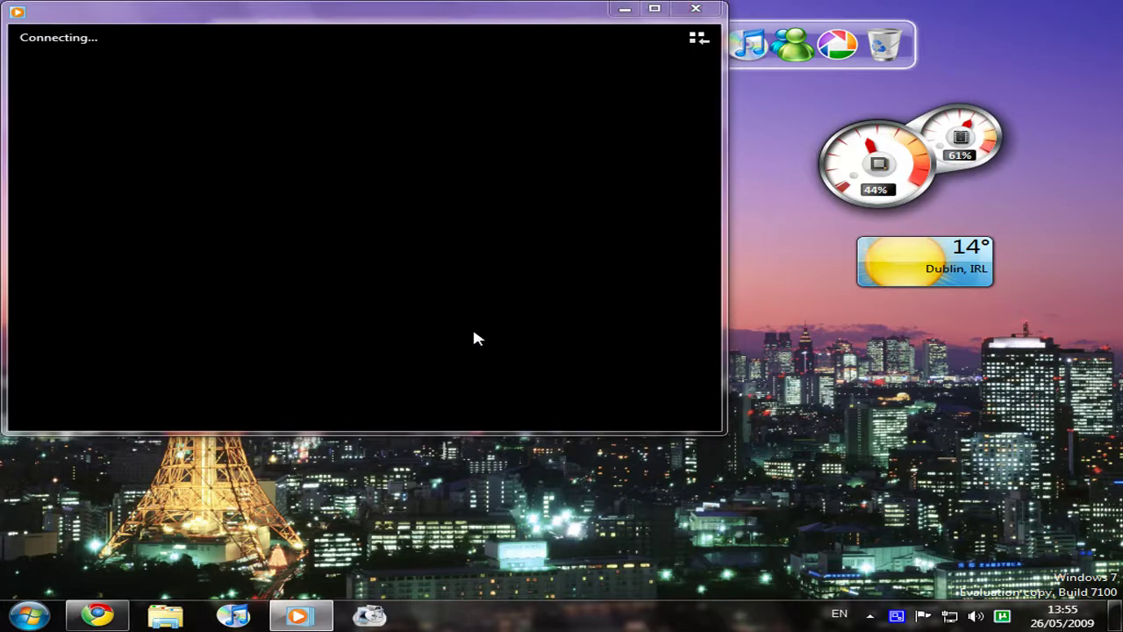
mouse_move(448, 356)
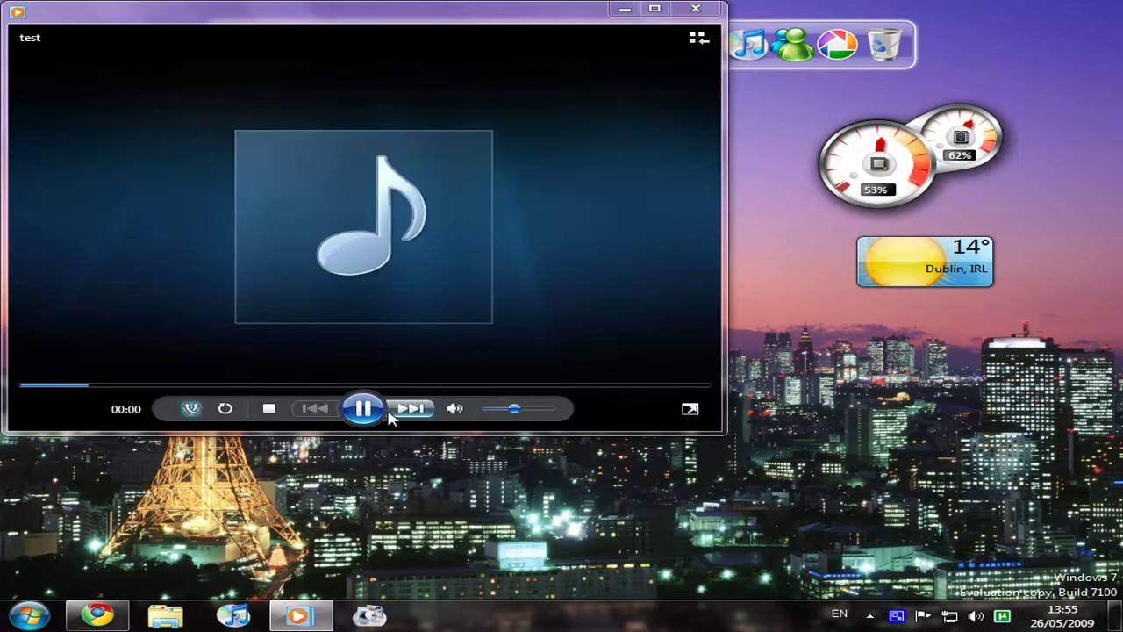
mouse_move(707, 16)
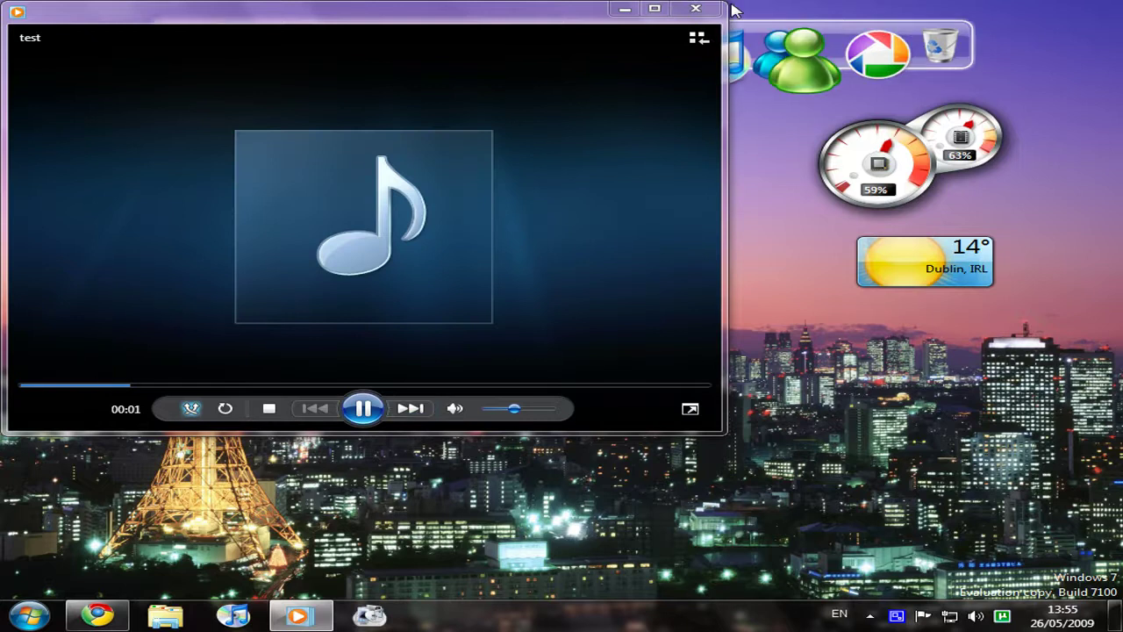
left_click(700, 11)
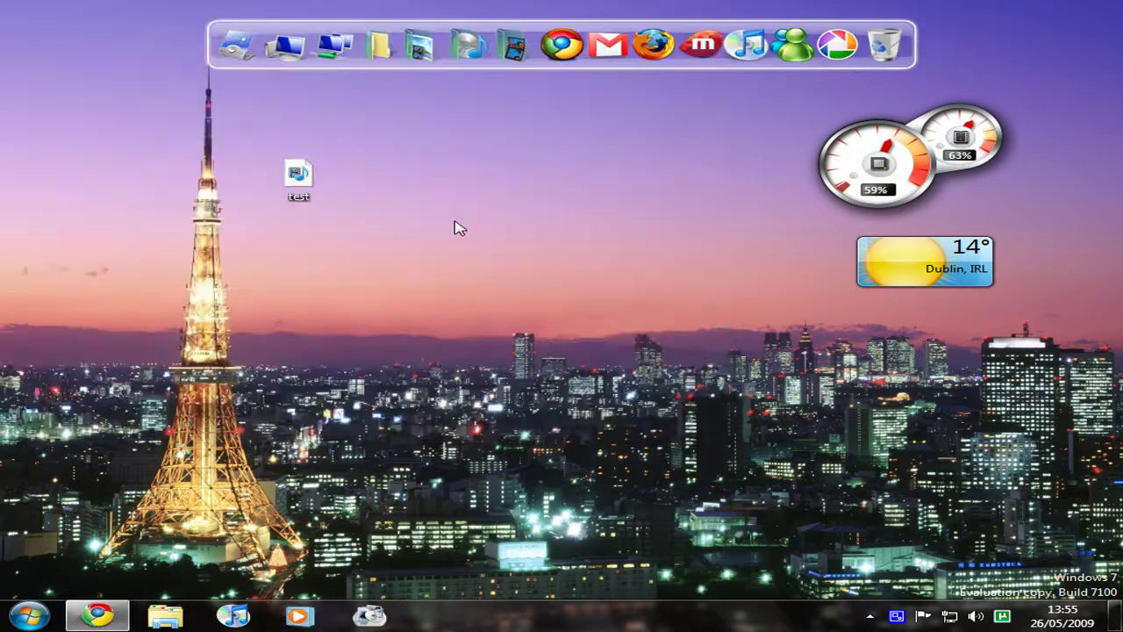
Try opening test.avi in QuickTime Player, dismiss its missing-software message, and revisit Open with.
right_click(315, 184)
mouse_move(488, 293)
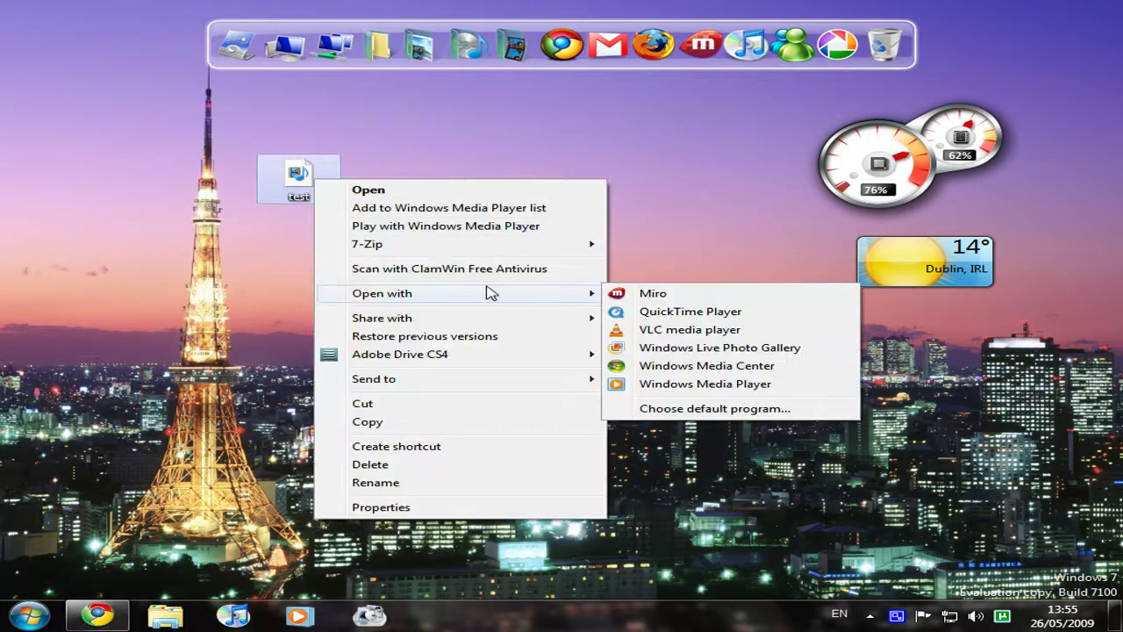
left_click(715, 319)
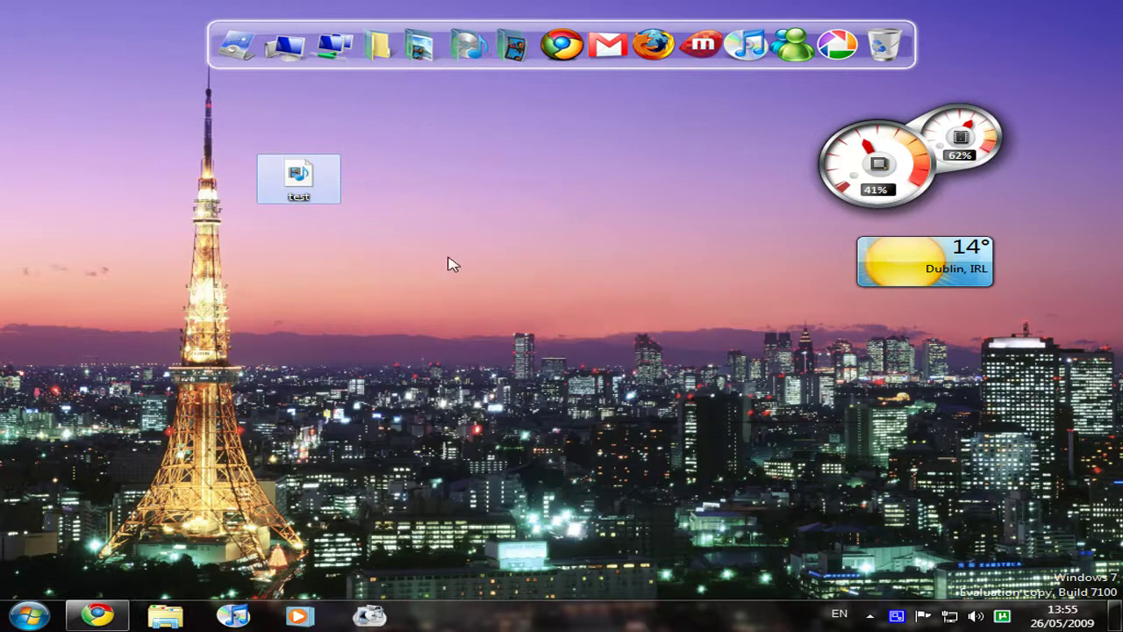
left_click(368, 303)
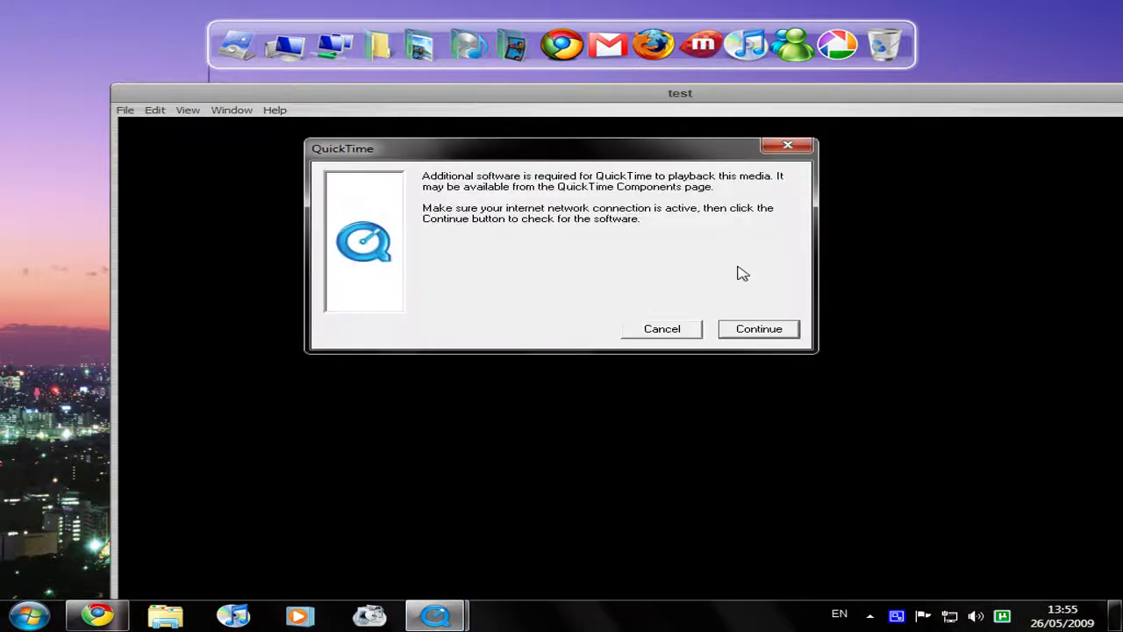
left_click(784, 146)
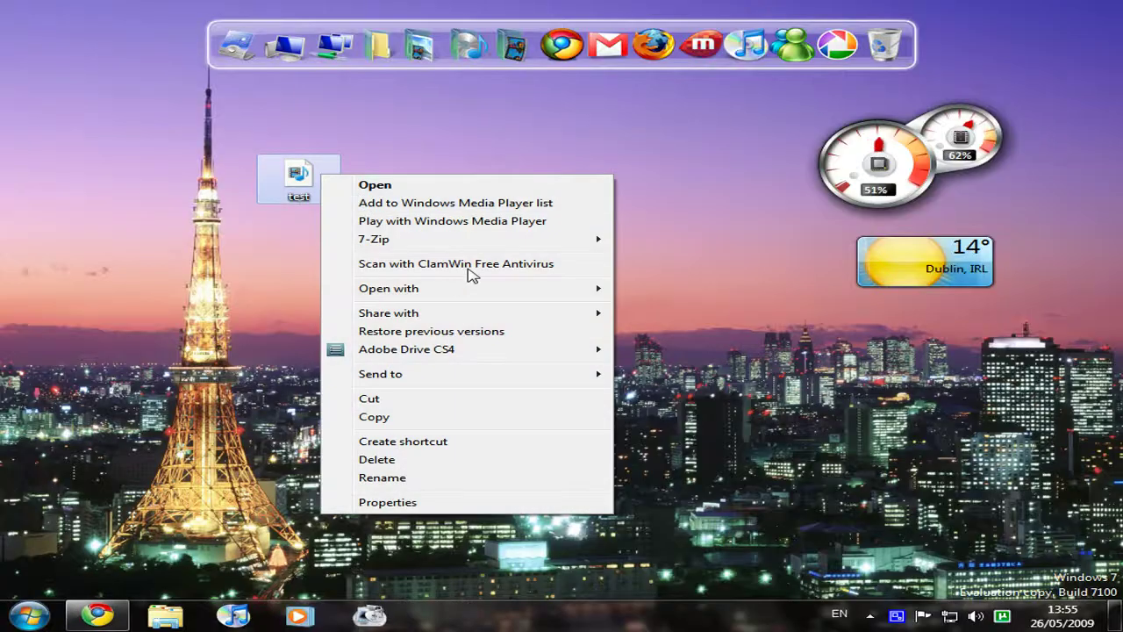
mouse_move(482, 292)
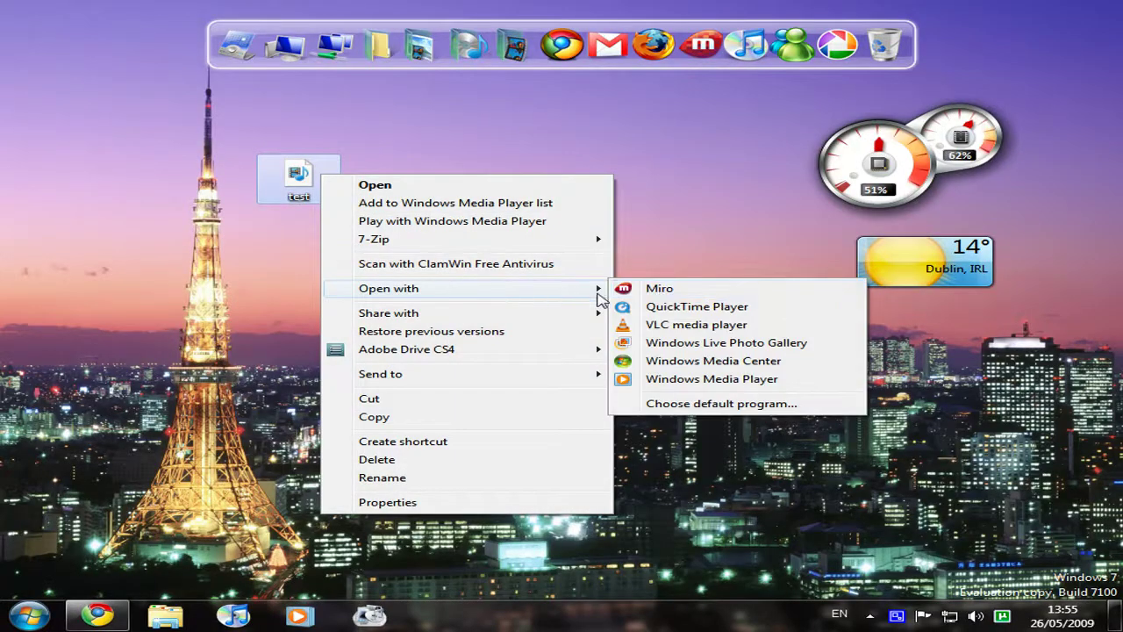
Play test.avi in Miro, close Miro, and launch Format Factory from the taskbar.
left_click(728, 294)
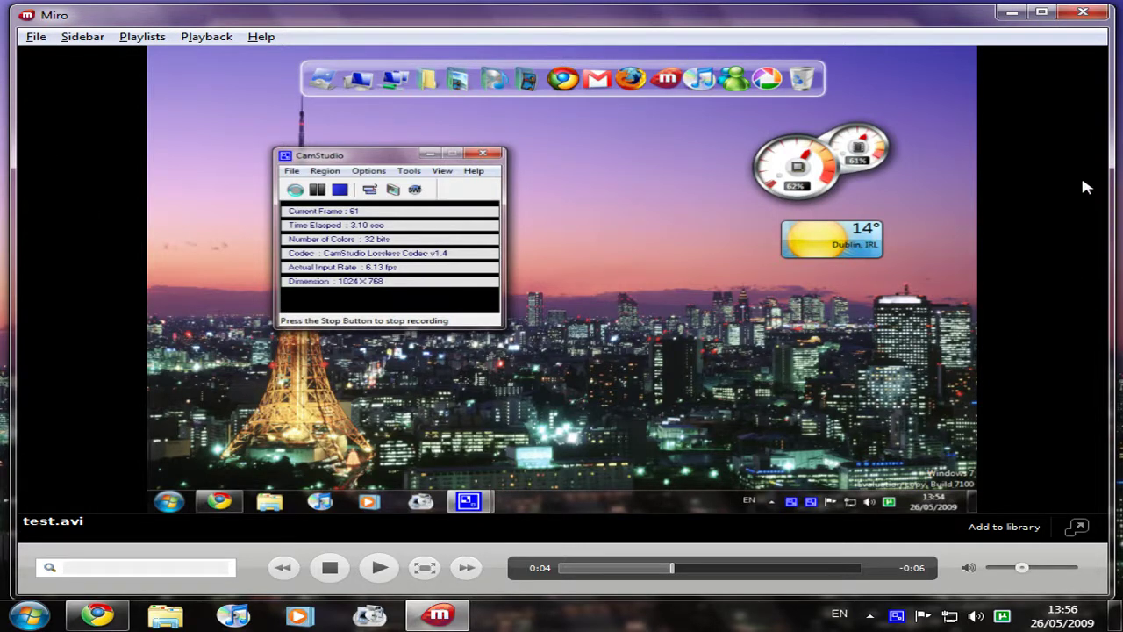
left_click(1082, 11)
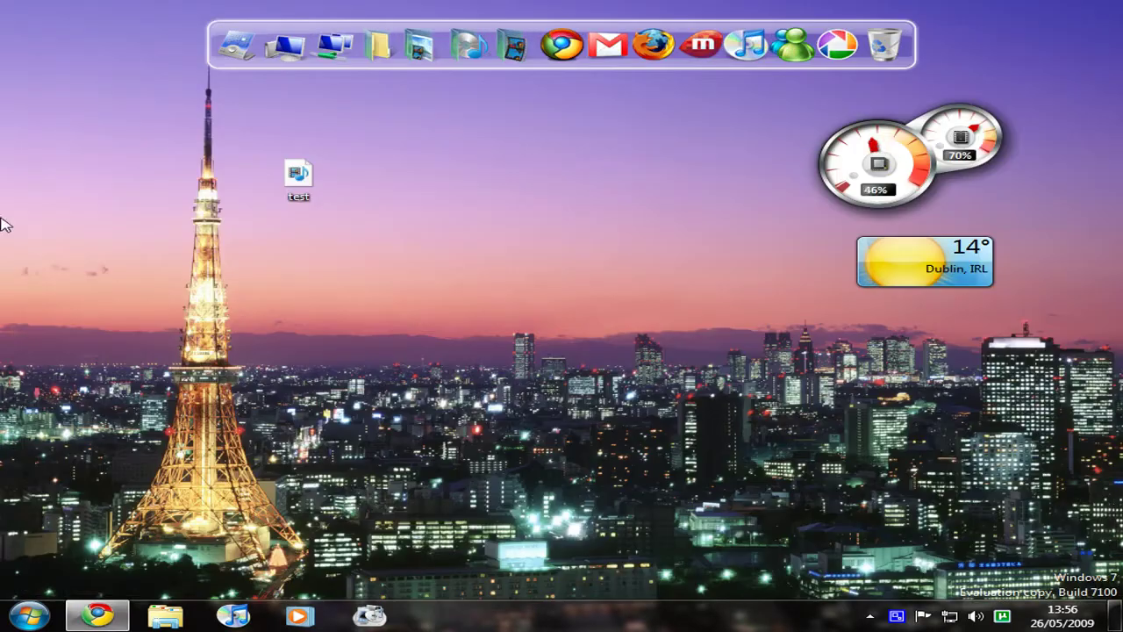
left_click(367, 616)
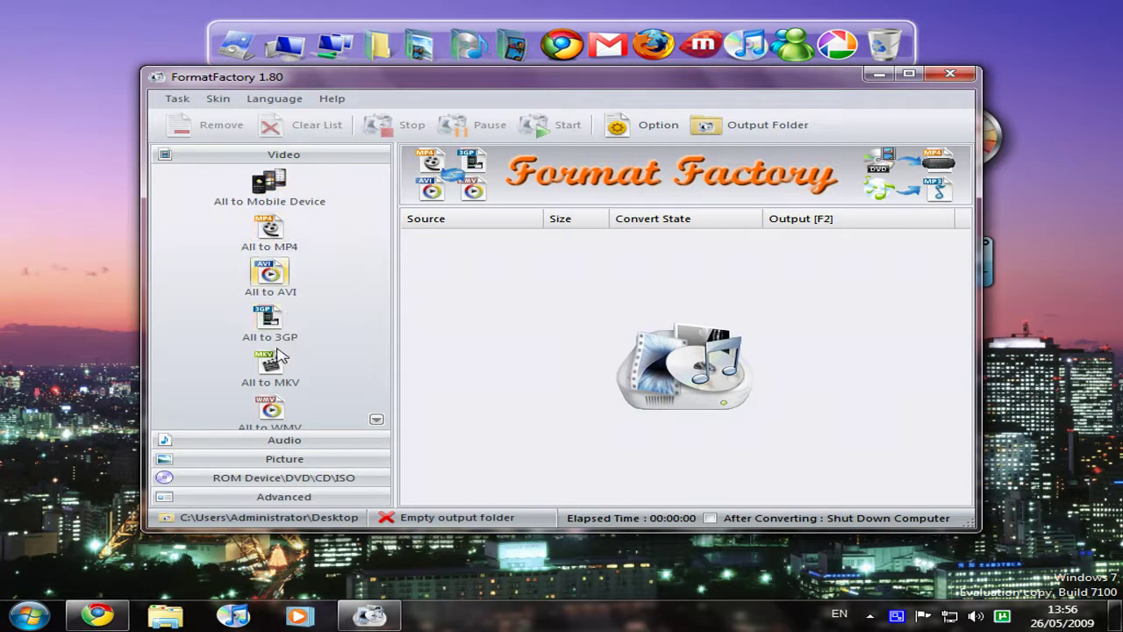
Choose All to MP4 and open its High quality and size video settings.
left_click(272, 230)
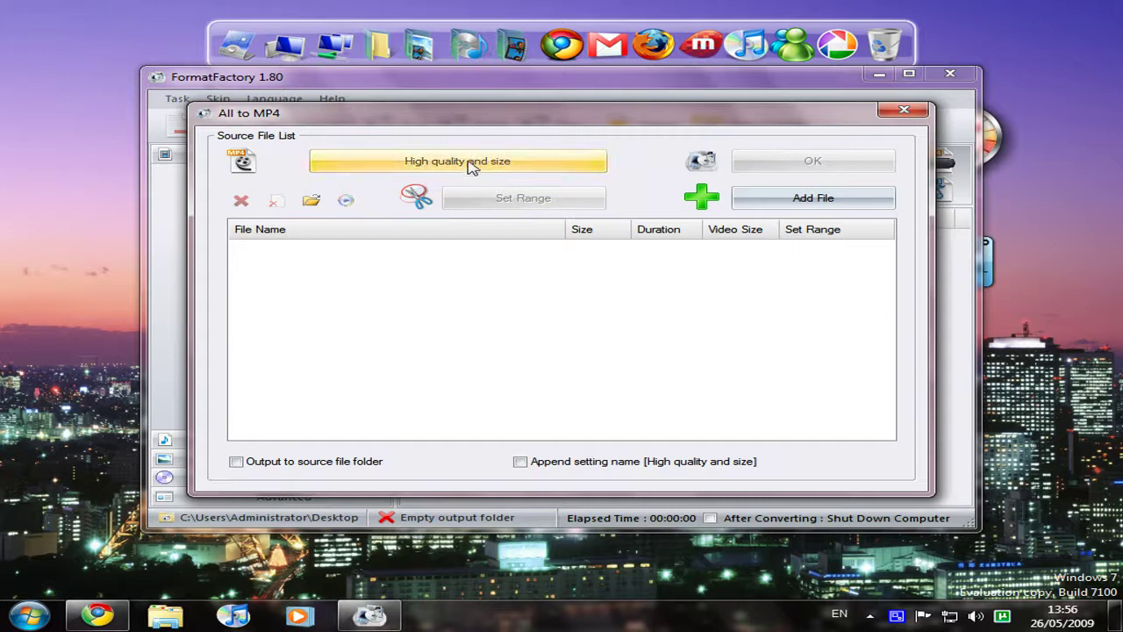
left_click(471, 168)
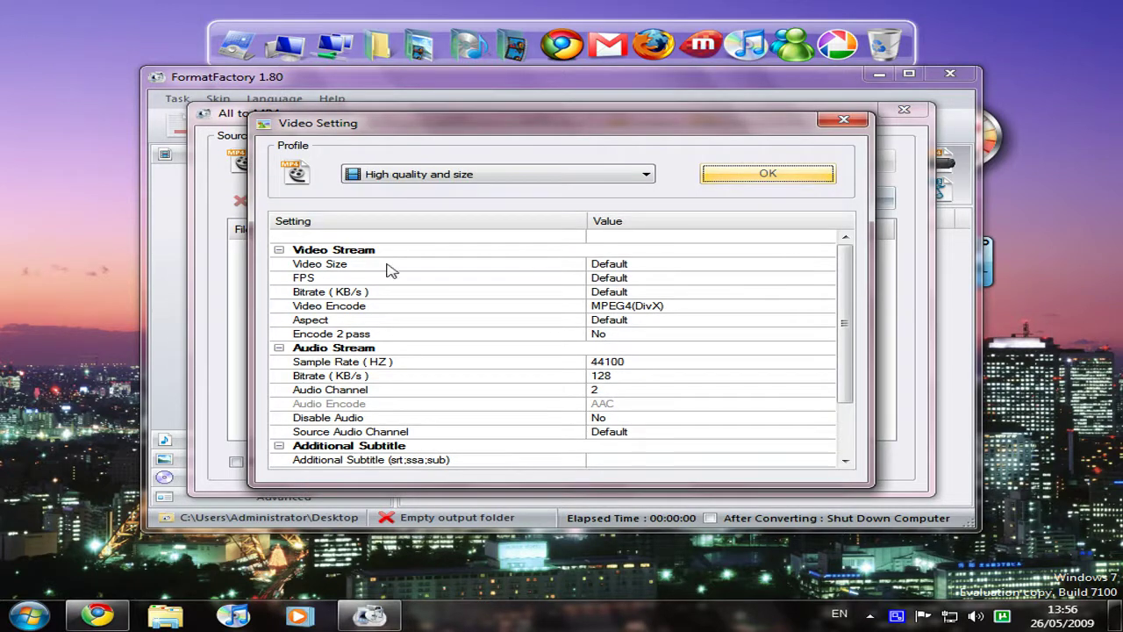
Set Video Size to 1280x720, Video Encode to AVC(H264) and Aspect to 16:9.
left_click(715, 265)
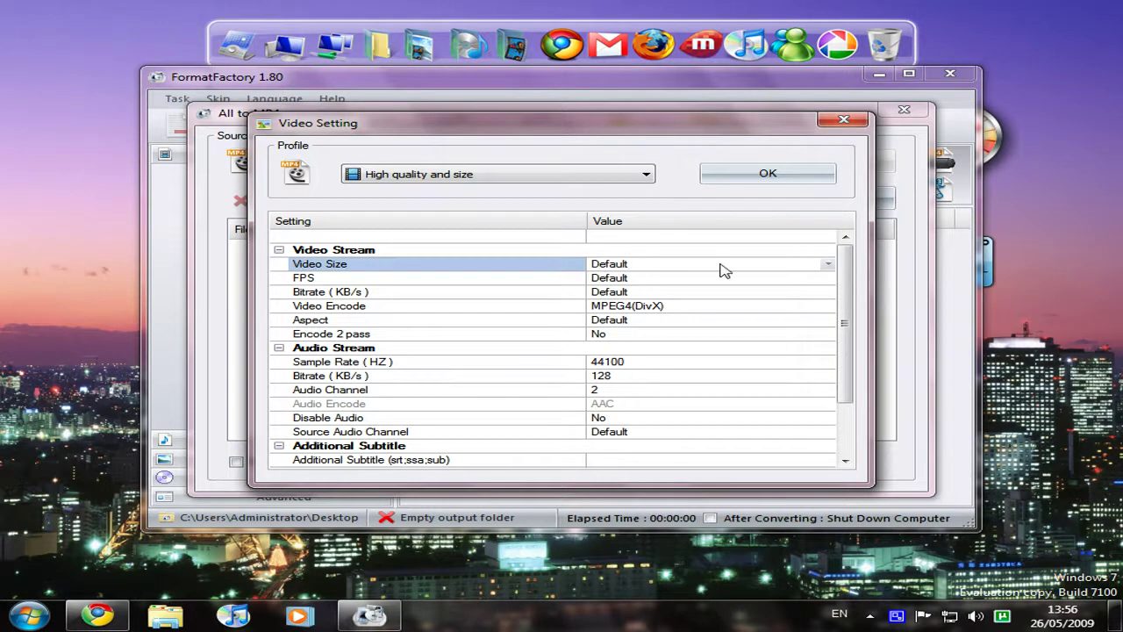
left_click(827, 263)
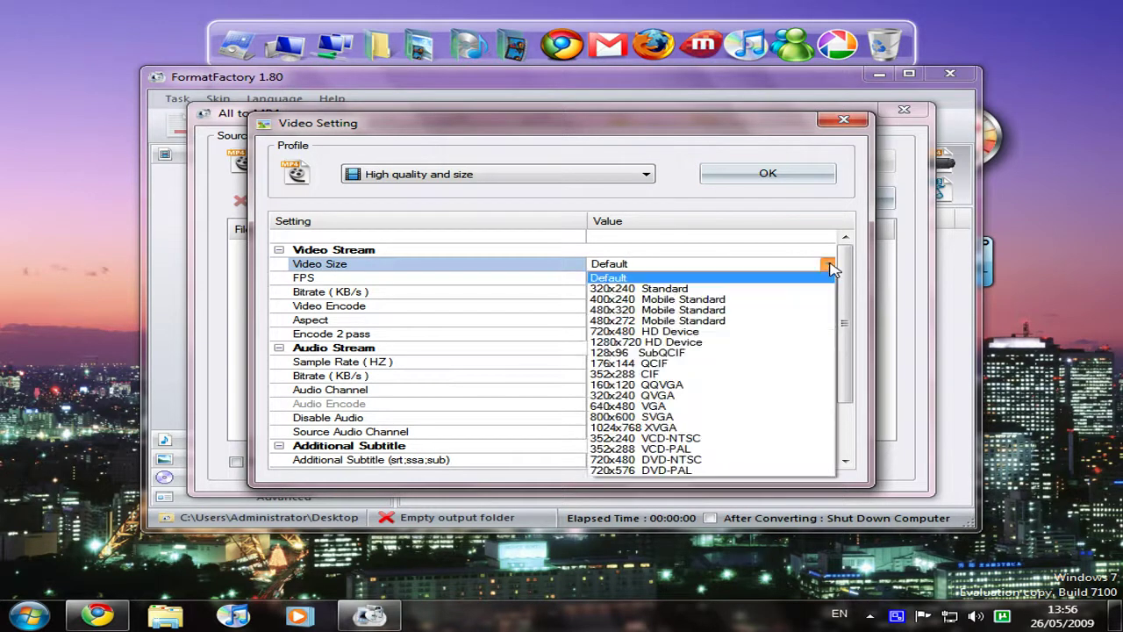
left_click(733, 342)
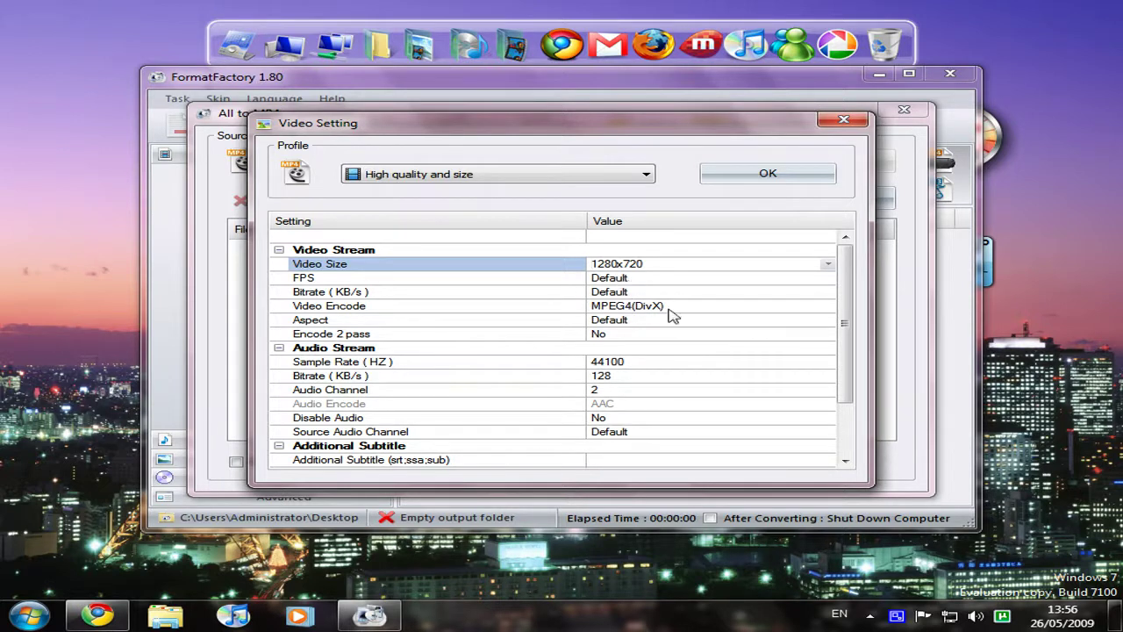
left_click(724, 308)
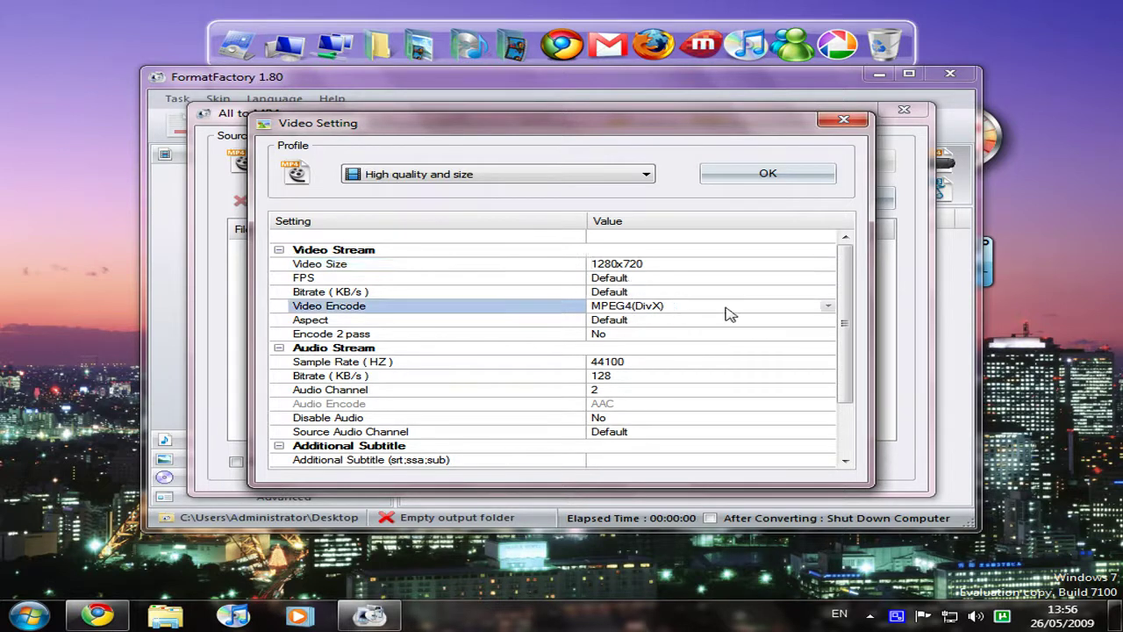
left_click(828, 307)
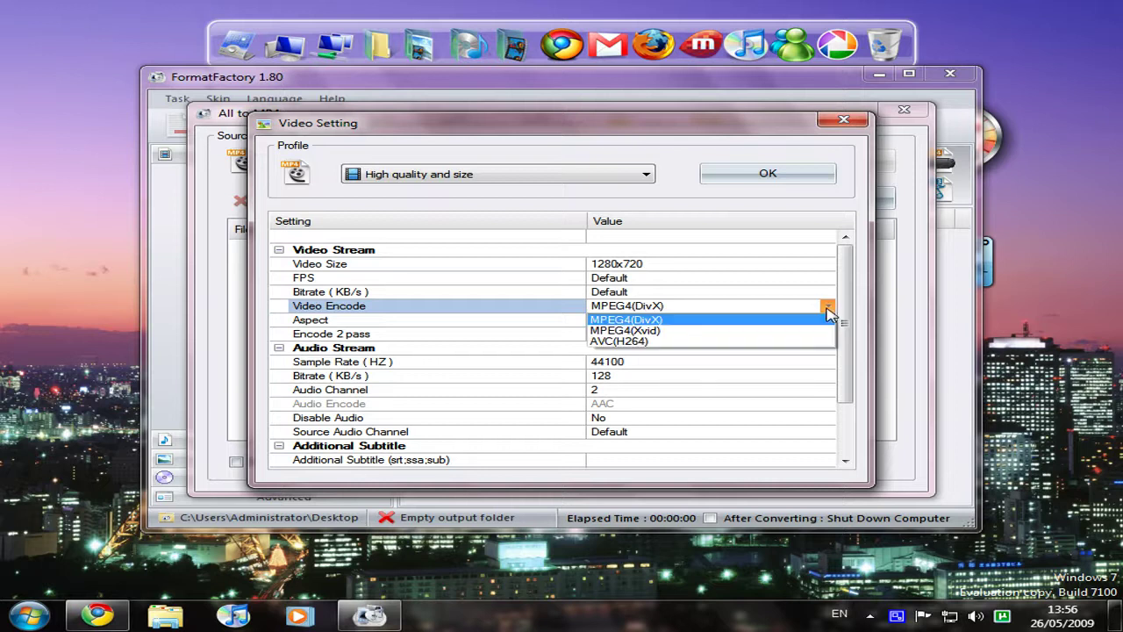
left_click(672, 342)
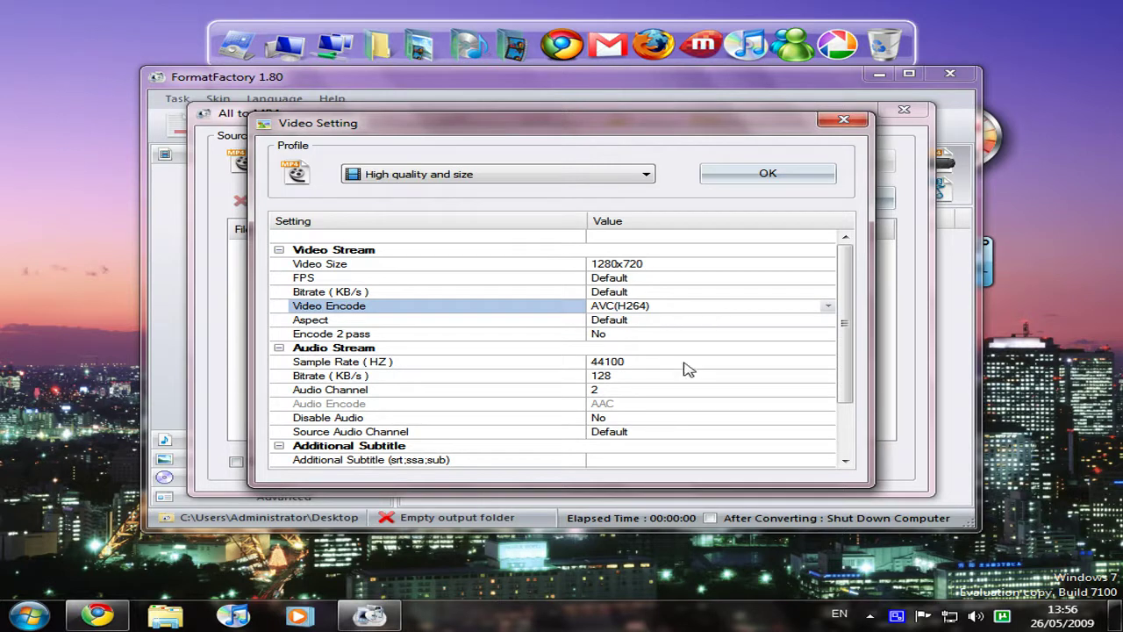
left_click(643, 323)
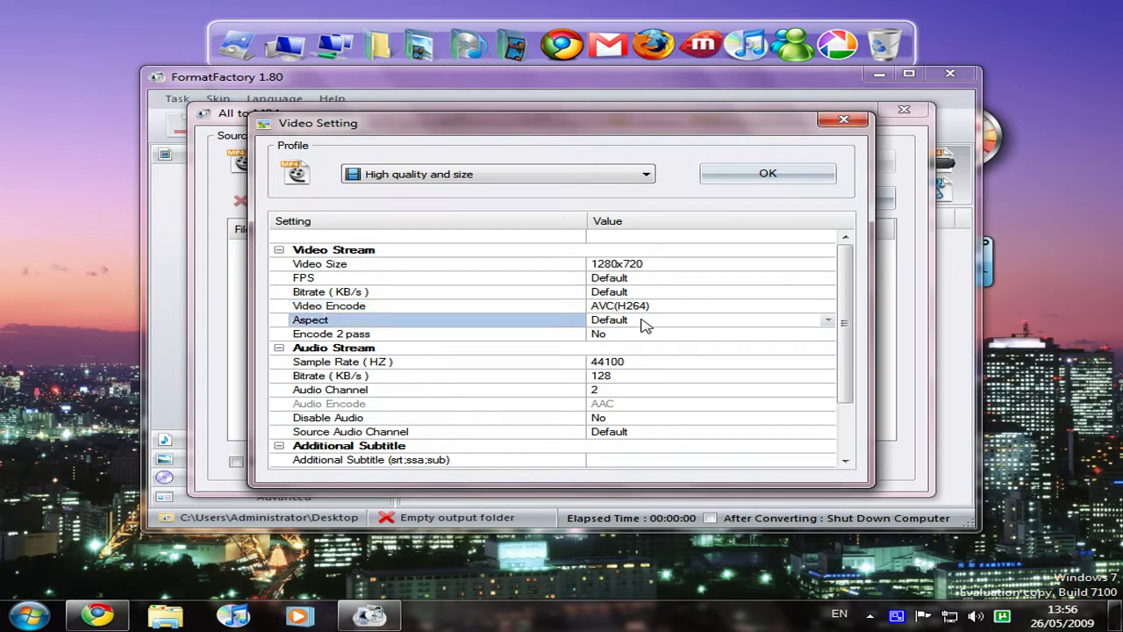
left_click(830, 320)
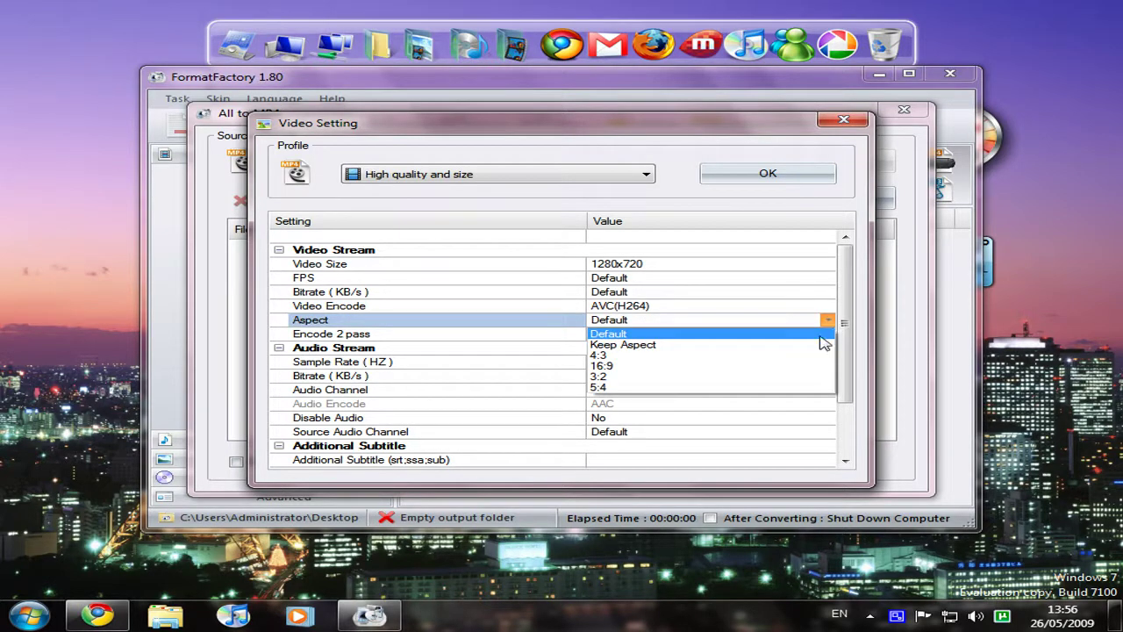
left_click(635, 367)
scroll(620, 363, "down", 2)
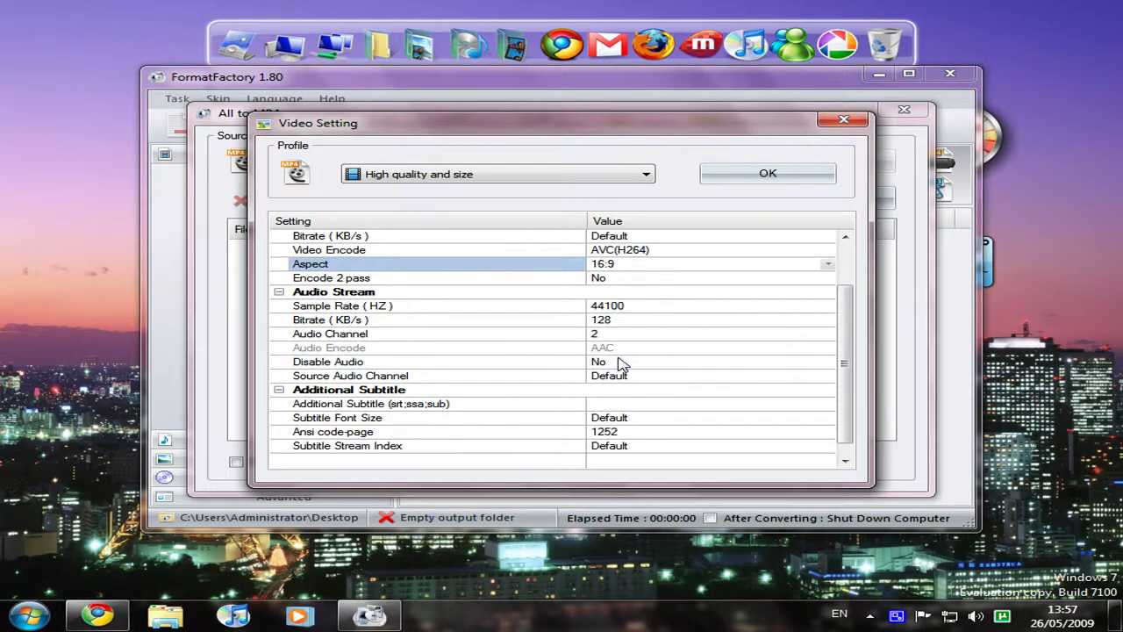
scroll(620, 363, "up", 3)
Add test.avi from the desktop as the source and run the MP4 conversion to Completed.
left_click(790, 182)
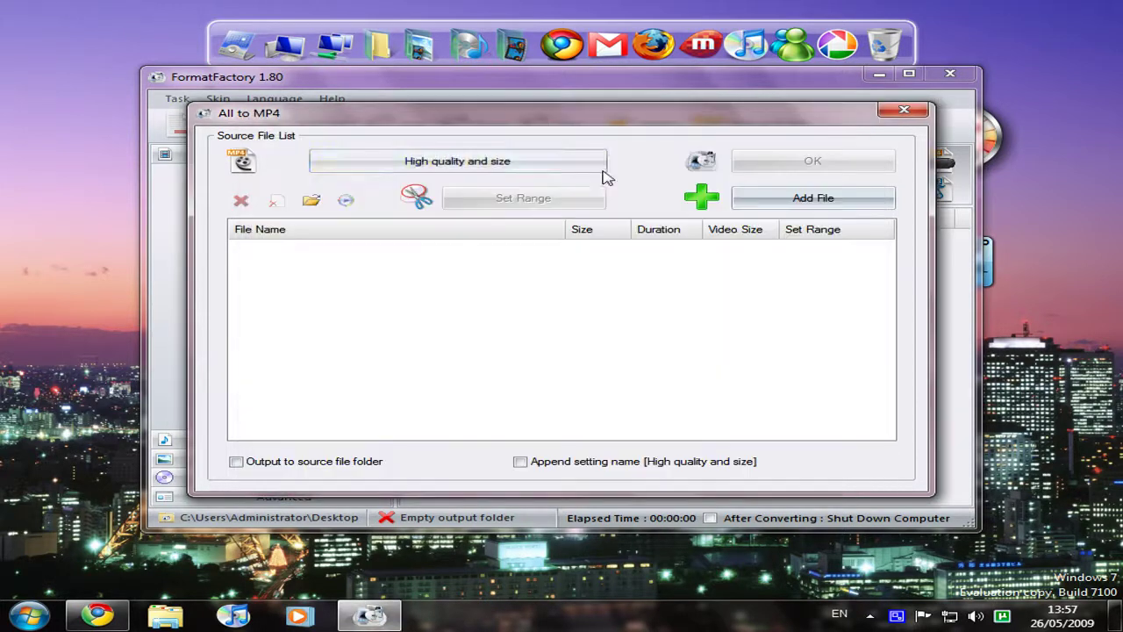
left_click(792, 204)
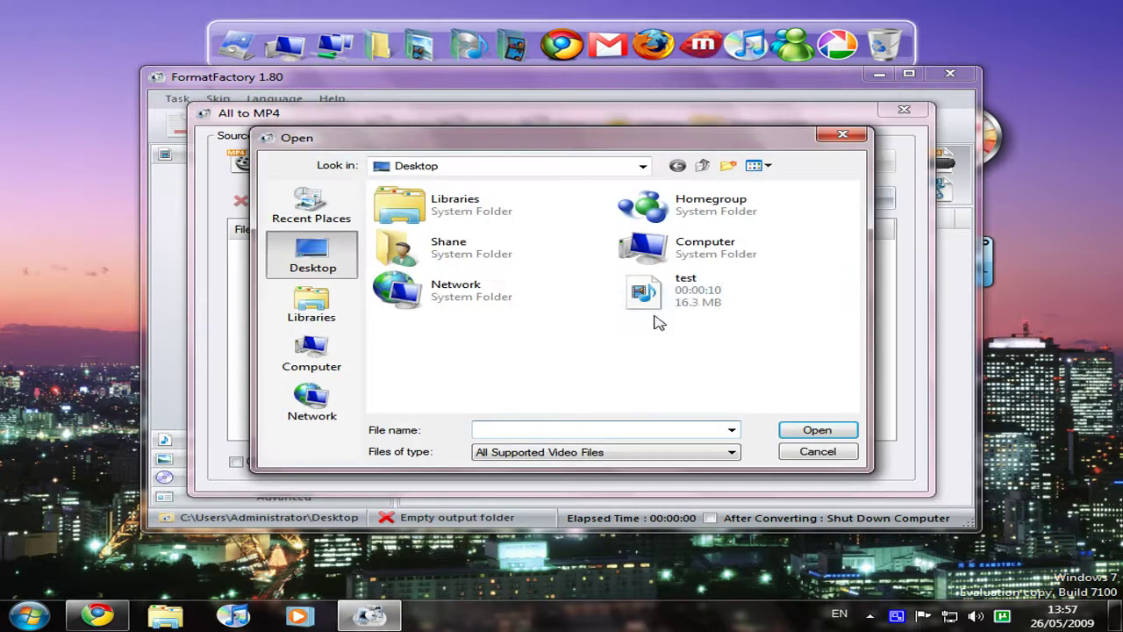
left_click(658, 303)
left_click(817, 430)
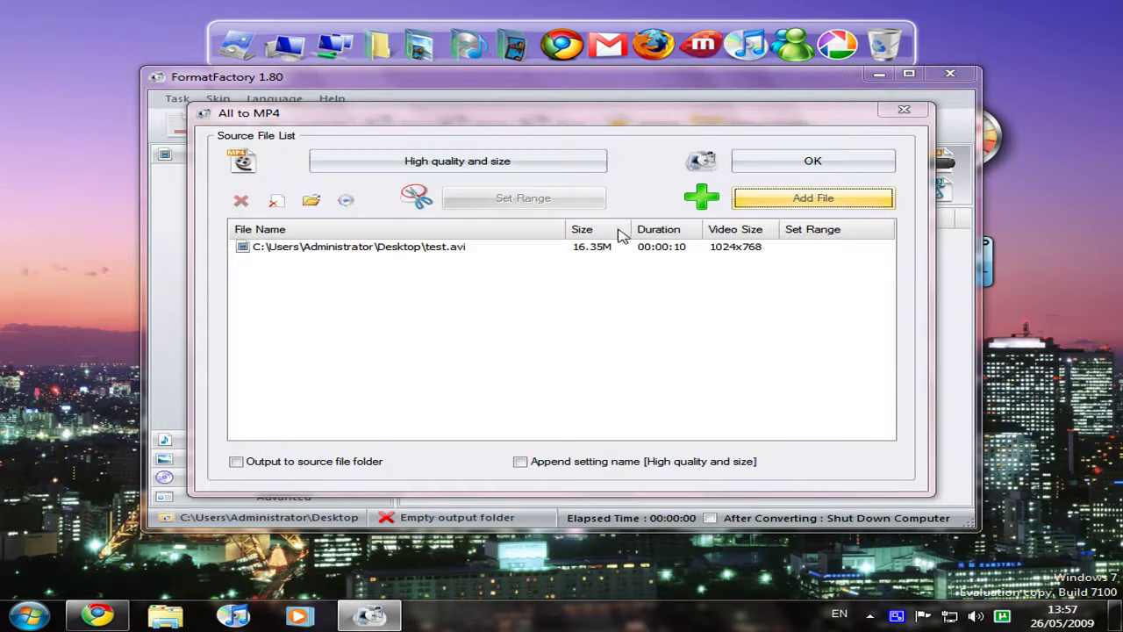
left_click(769, 164)
left_click(566, 128)
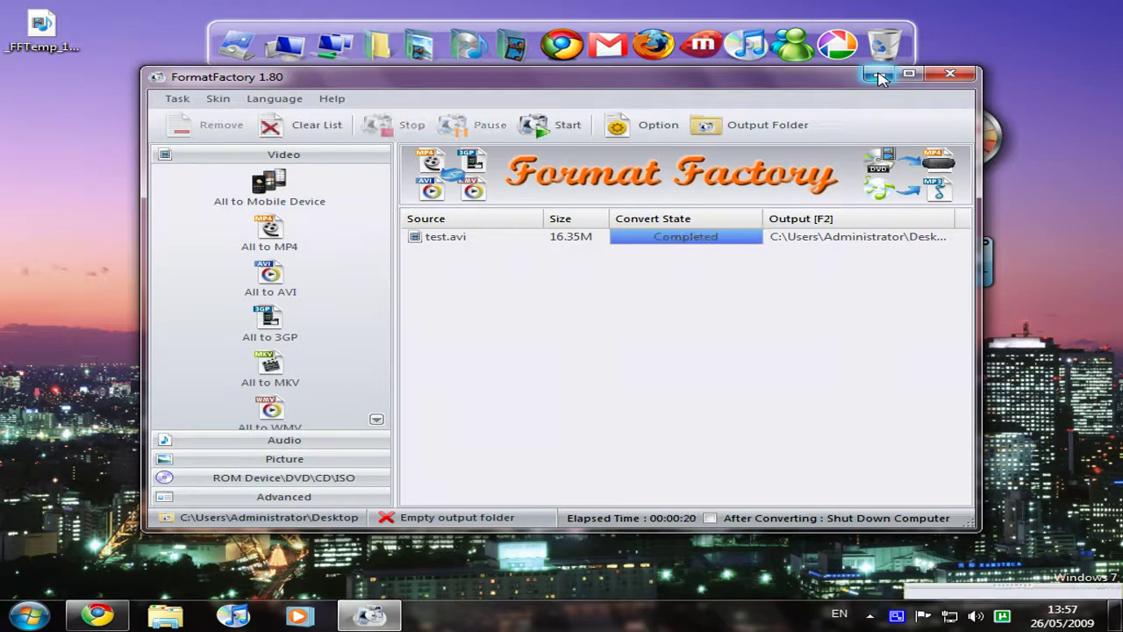
Minimise Format Factory, move the converted test video to the desktop centre, and play it in Miro.
left_click(880, 77)
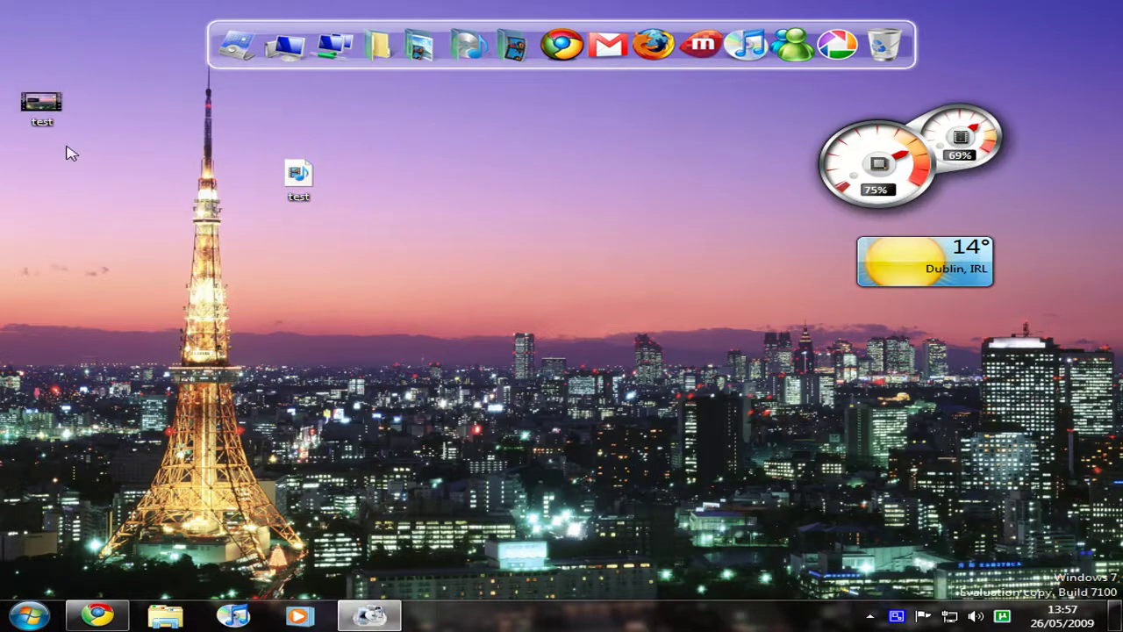
left_click_drag(50, 106, 556, 328)
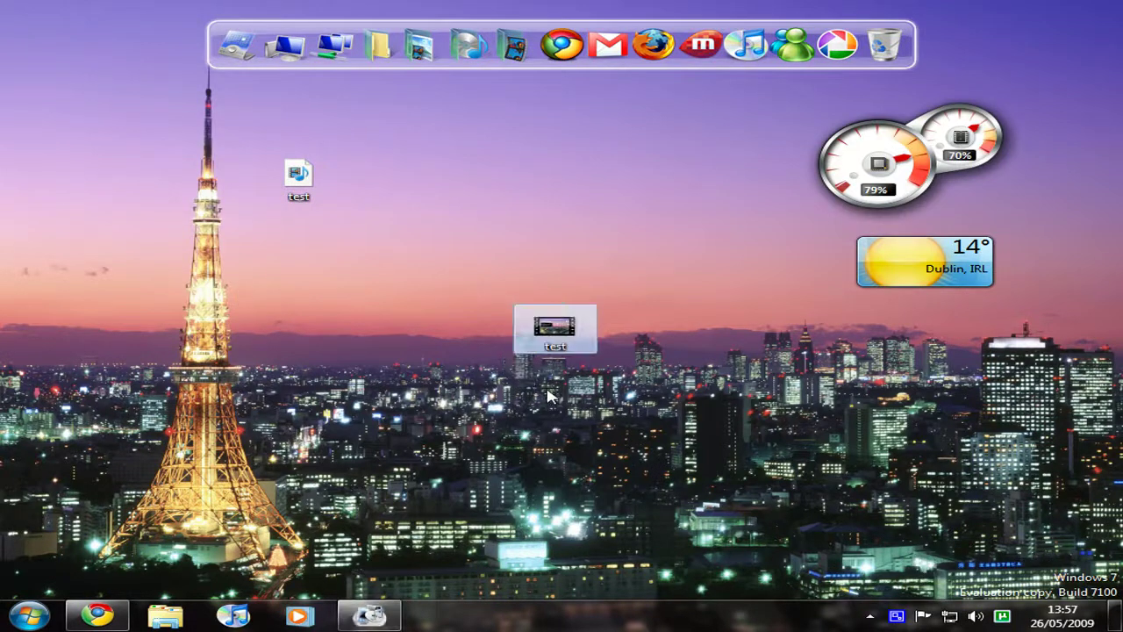
right_click(555, 328)
left_click(551, 327)
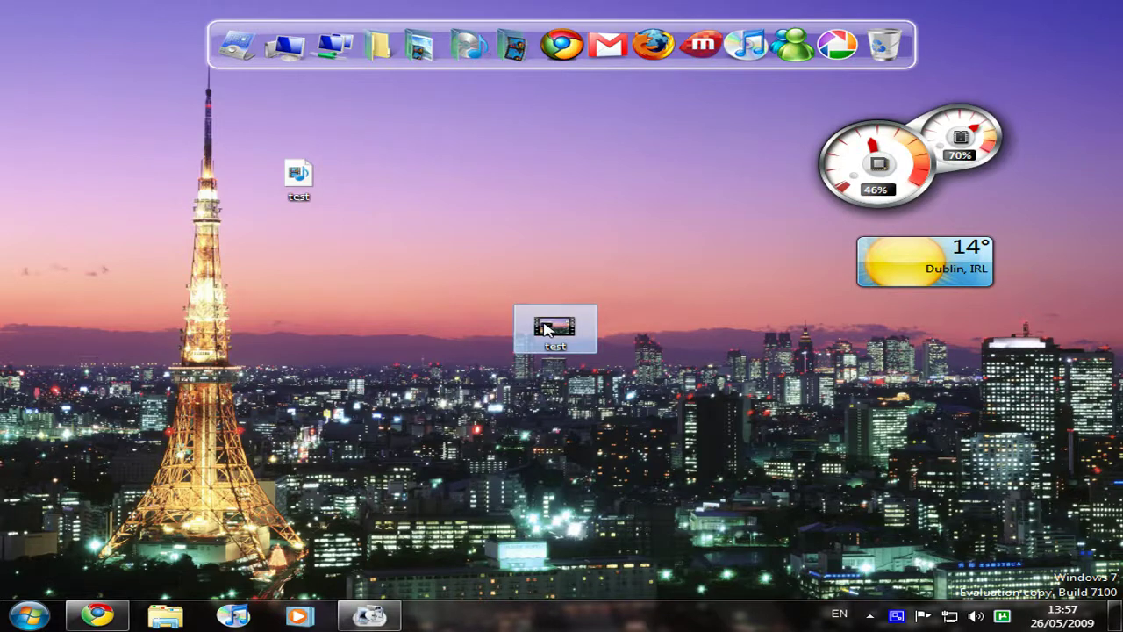
double_click(546, 328)
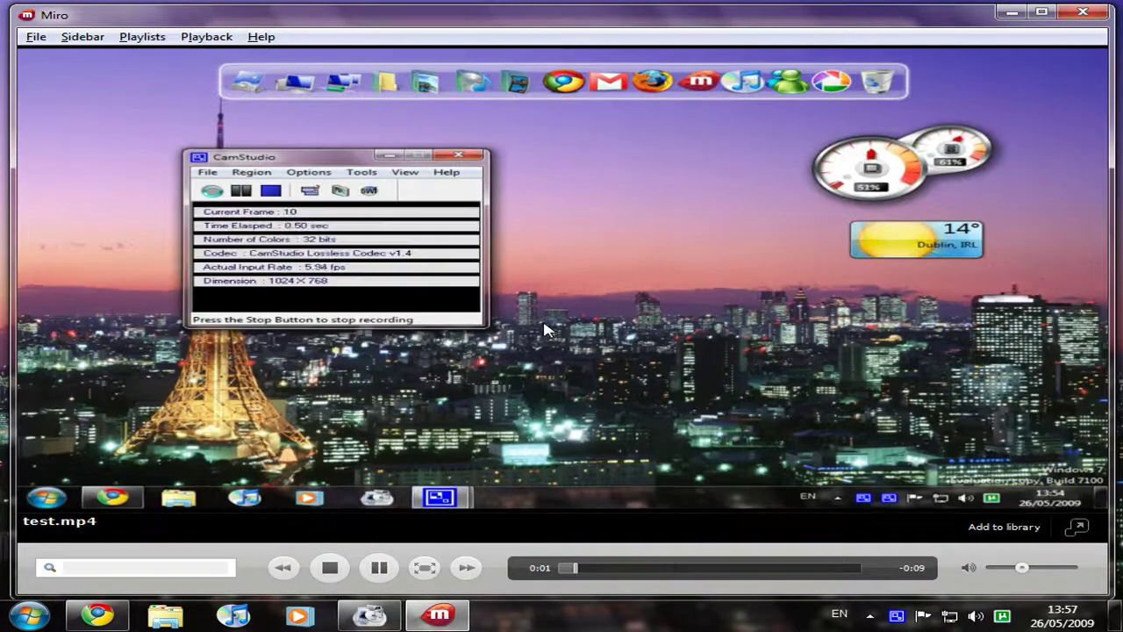
Pause test.mp4 in Miro, reopen it from the desktop, close Miro, and restore Format Factory.
left_click(383, 569)
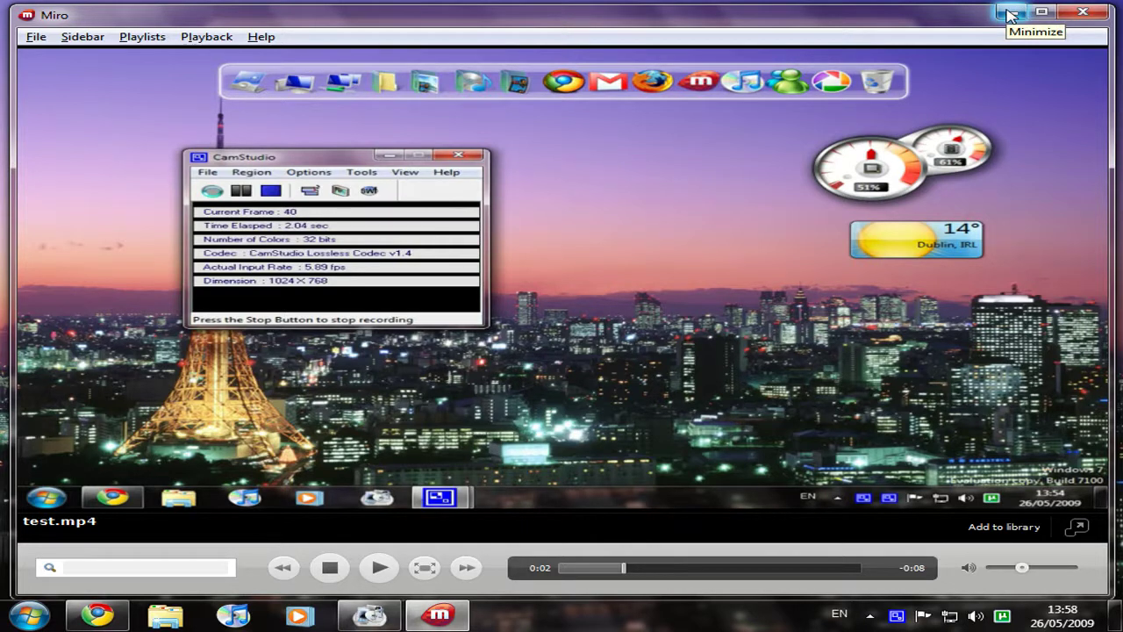
left_click(1009, 15)
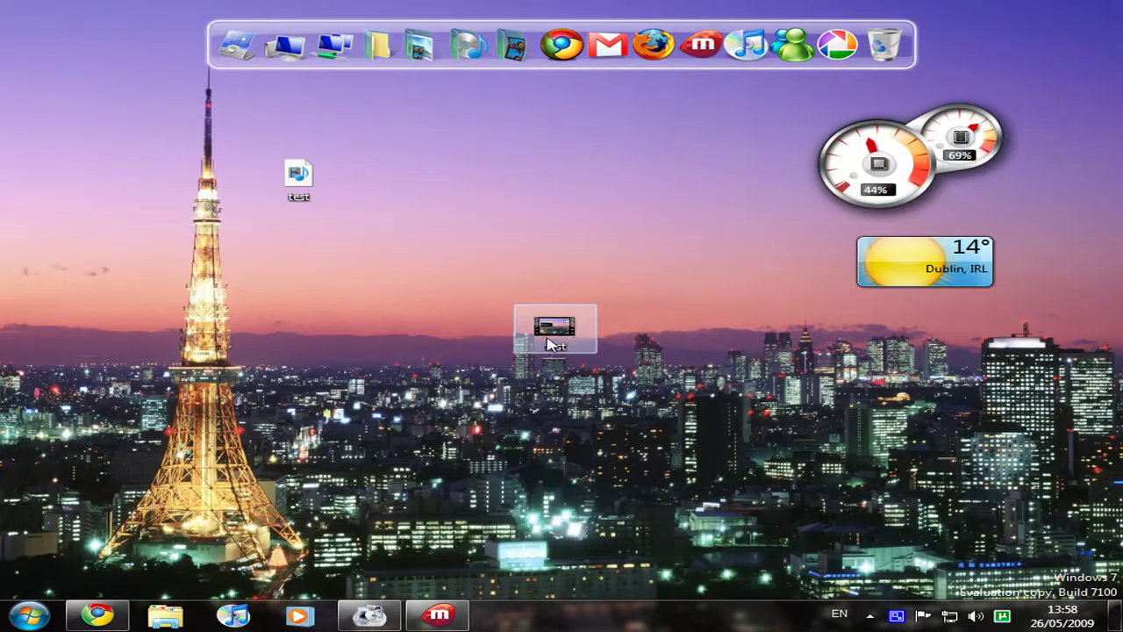
double_click(550, 336)
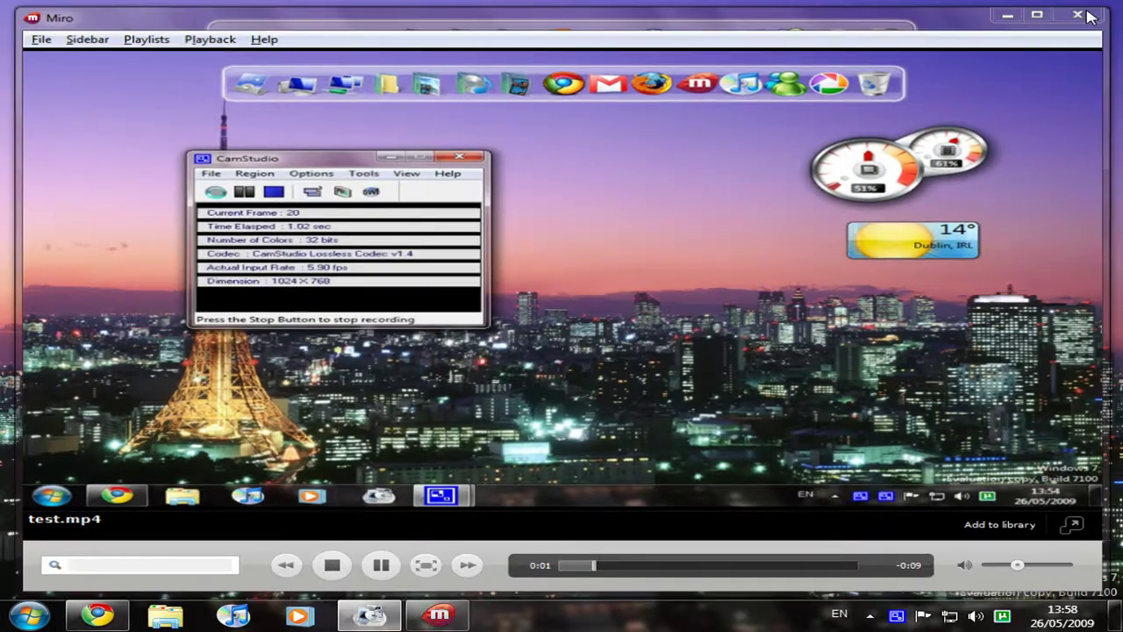
left_click(1085, 15)
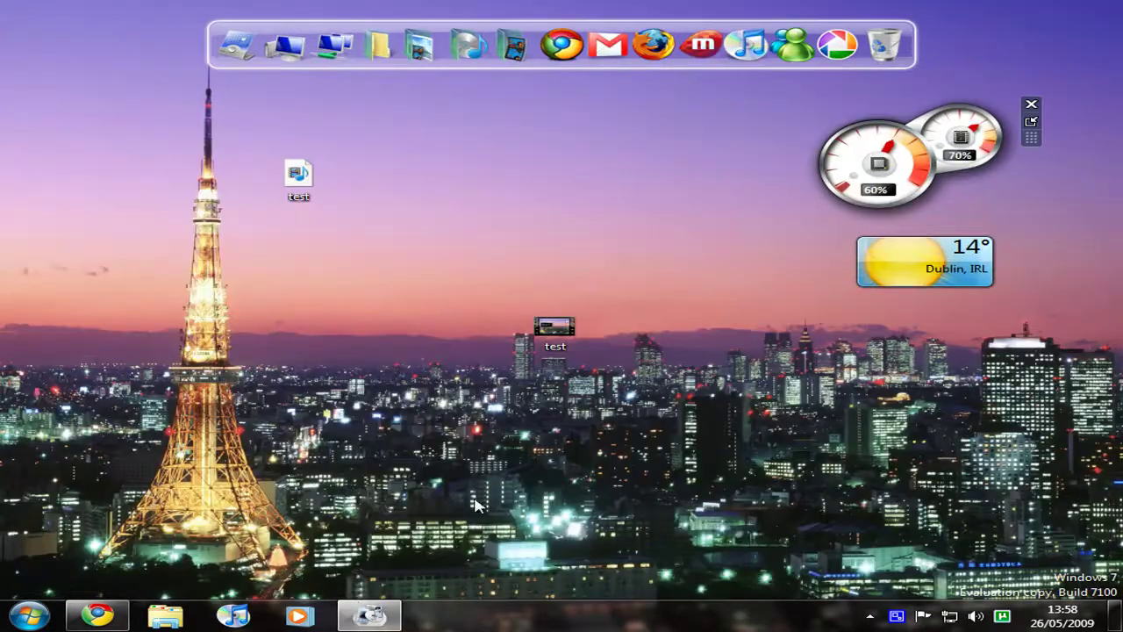
left_click(370, 614)
Minimize Format Factory and quit Miro from its icon in the hidden tray area.
left_click(370, 614)
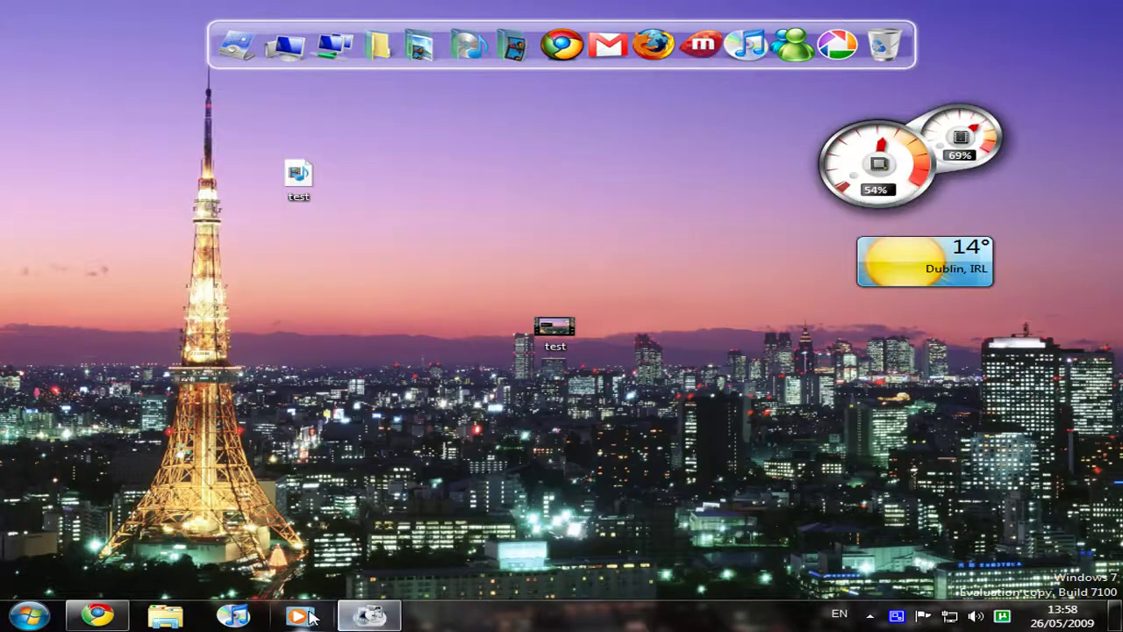
left_click(870, 614)
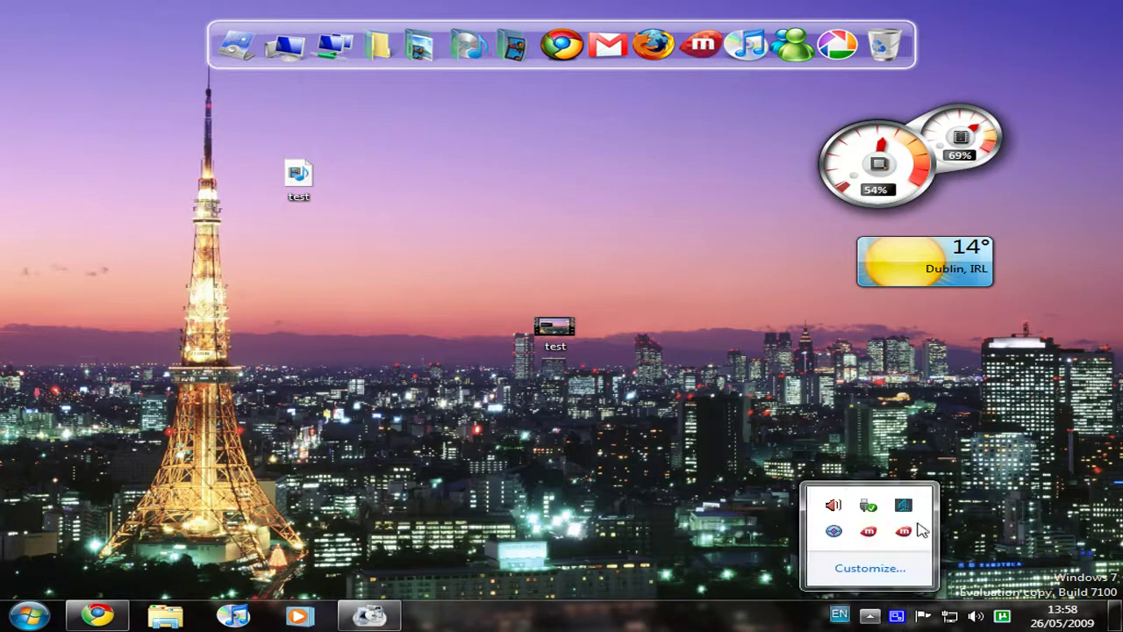
right_click(914, 530)
left_click(934, 620)
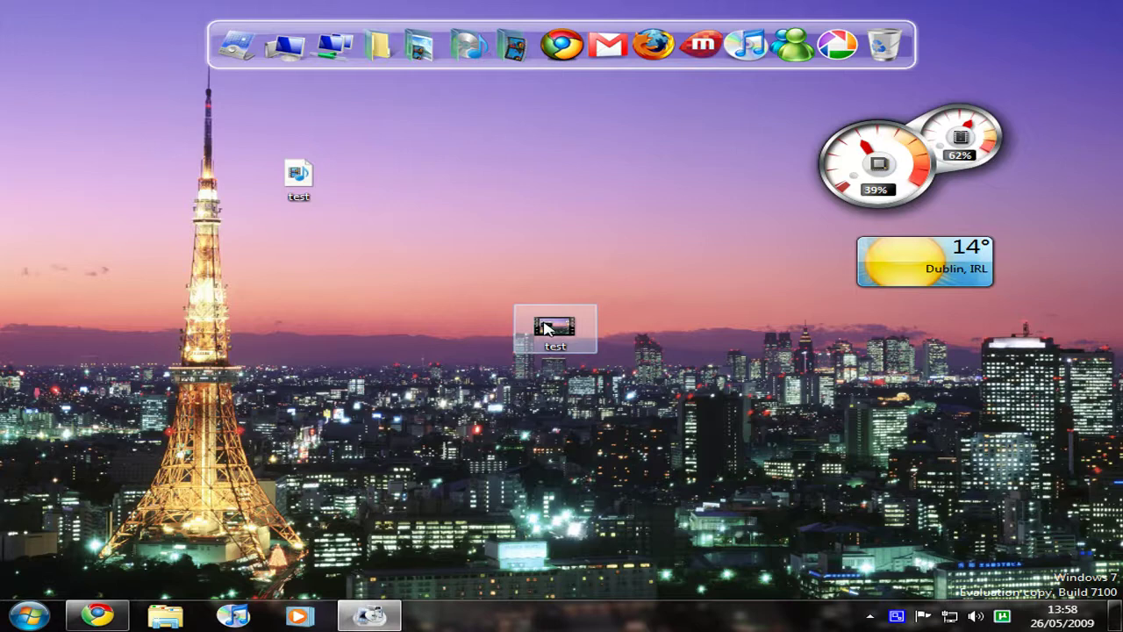
Restore Chrome and briefly play the YouTube video, pausing it at 0:18.
left_click(81, 619)
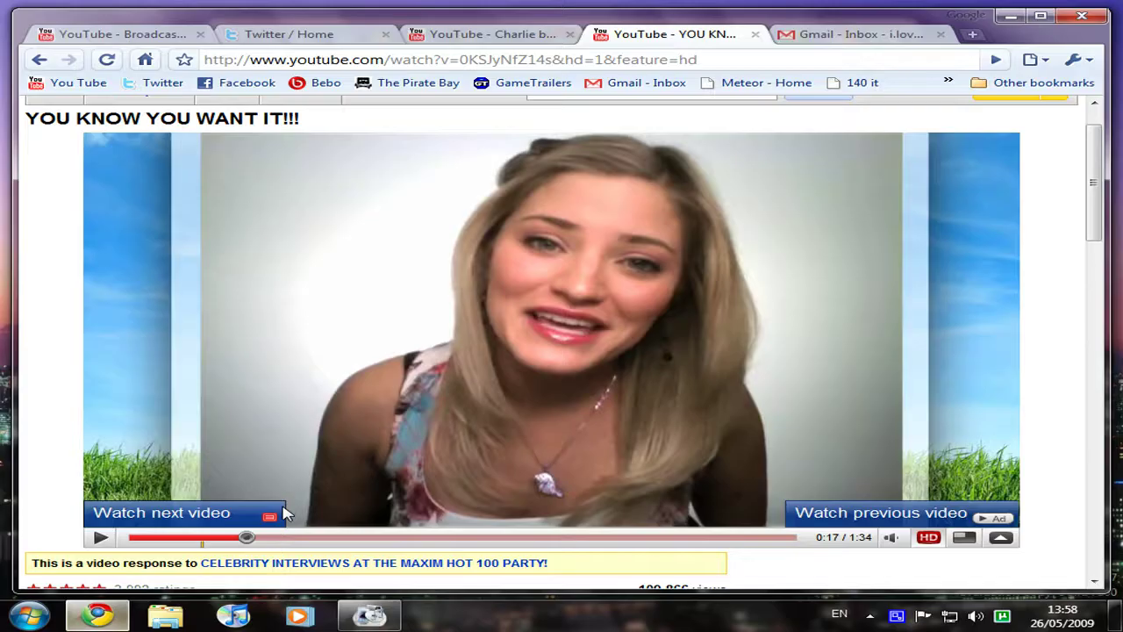
left_click(101, 536)
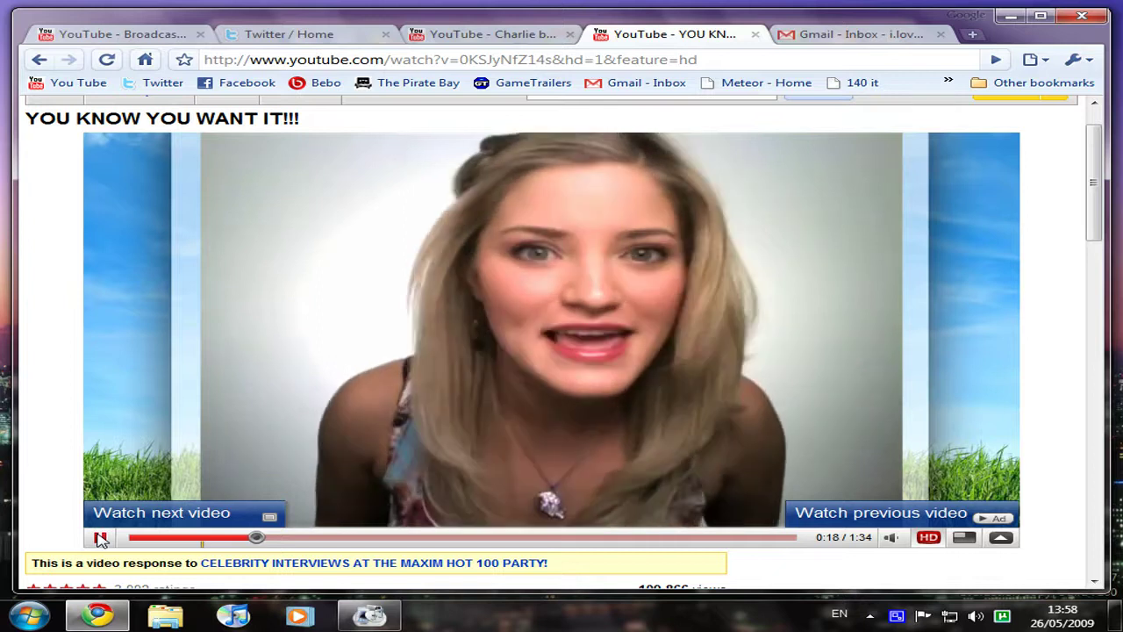
left_click(101, 536)
Minimize and restore Chrome a few times, leaving the paused HD video on screen.
mouse_move(412, 4)
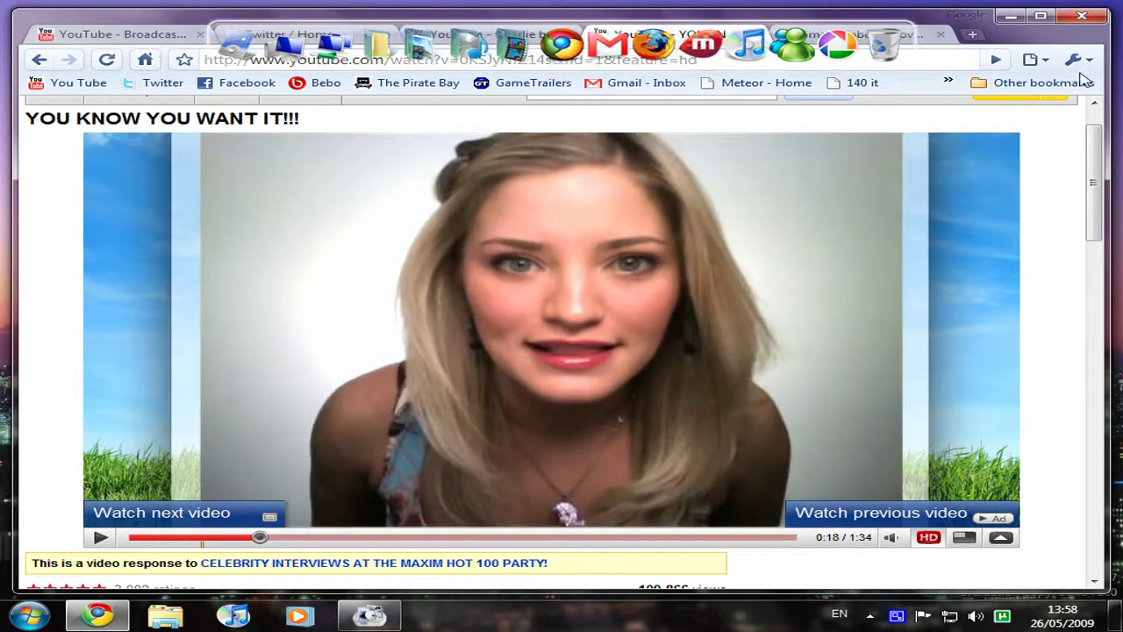
left_click(1010, 15)
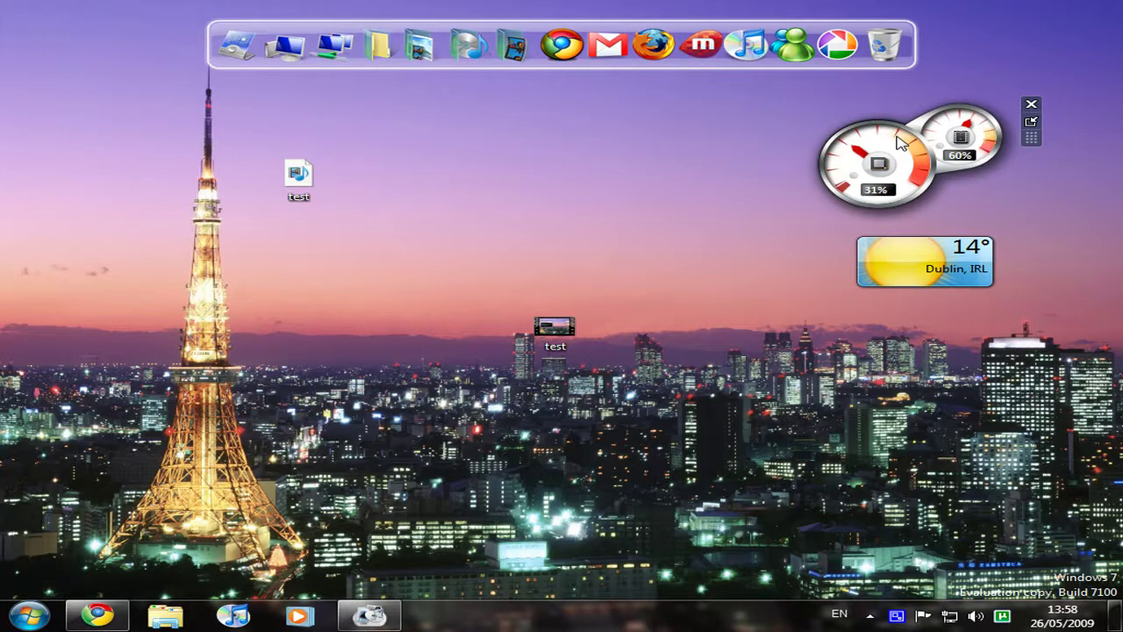
left_click(96, 614)
left_click(96, 614)
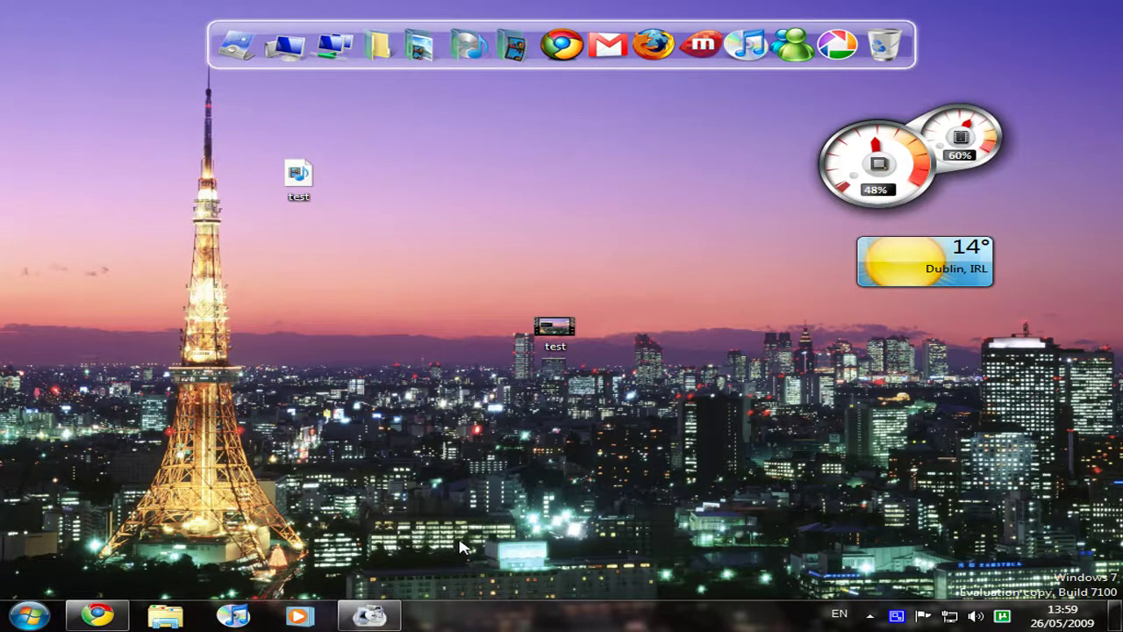
left_click(101, 616)
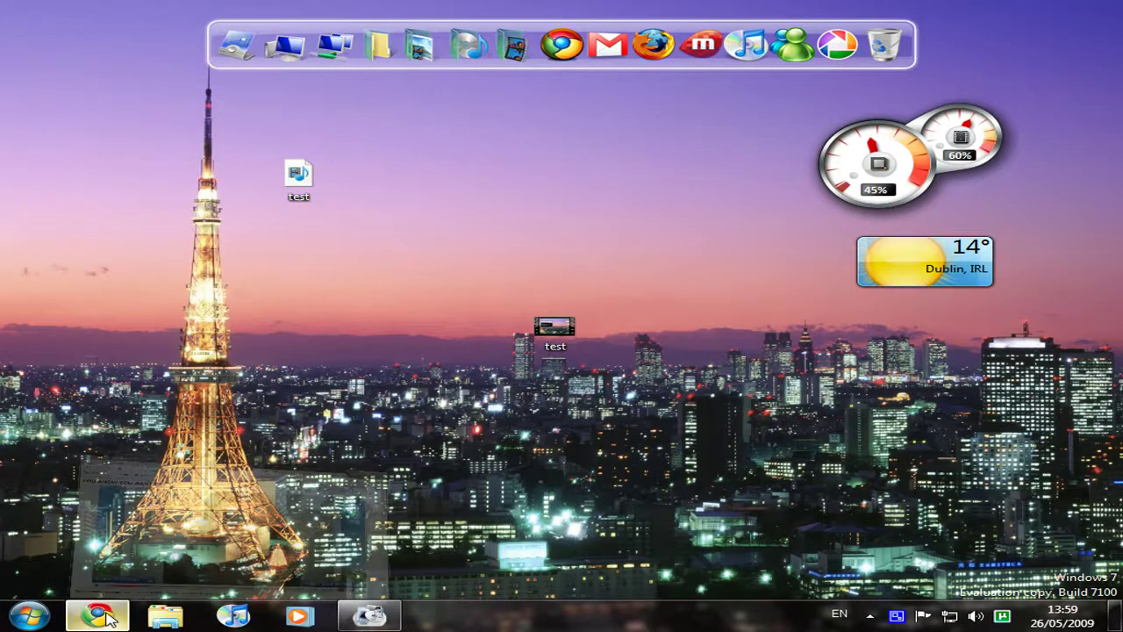
left_click(102, 616)
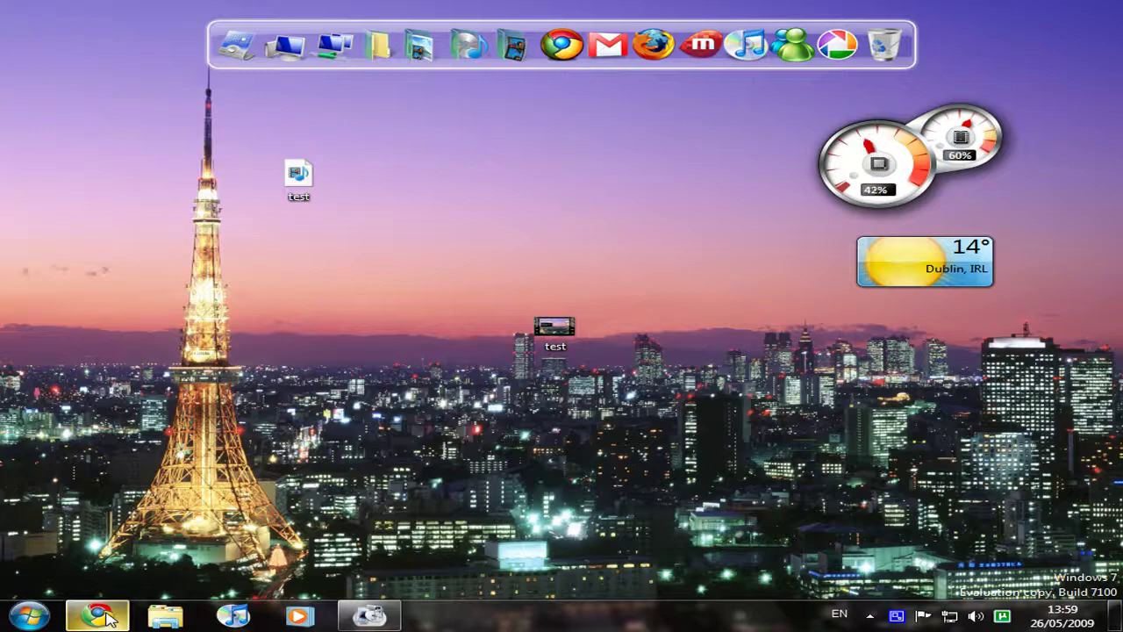
left_click(102, 616)
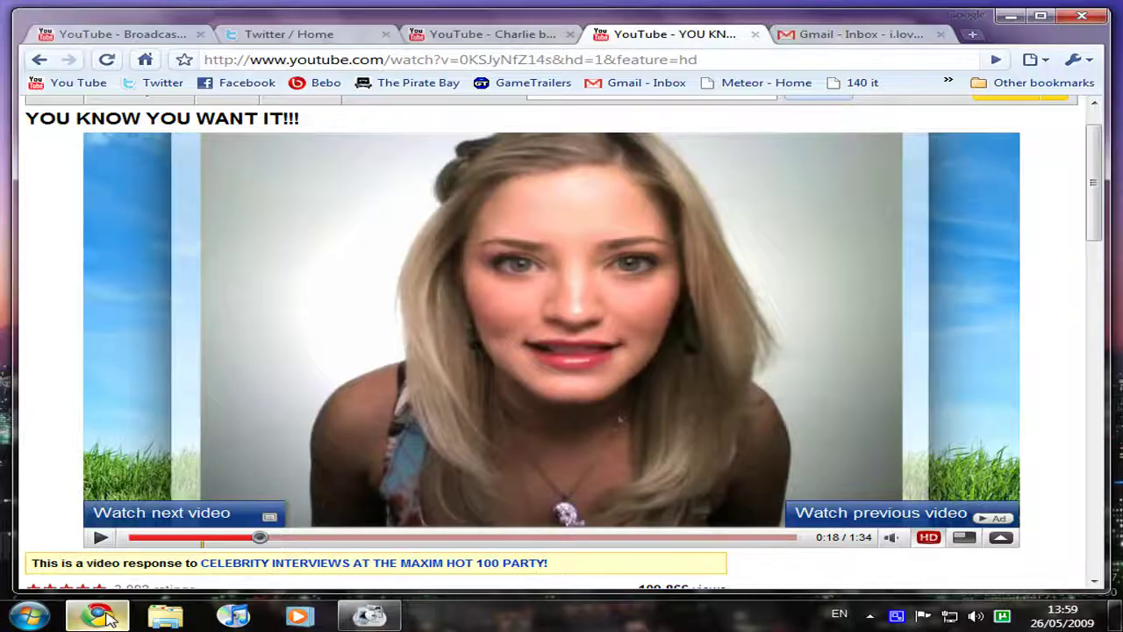